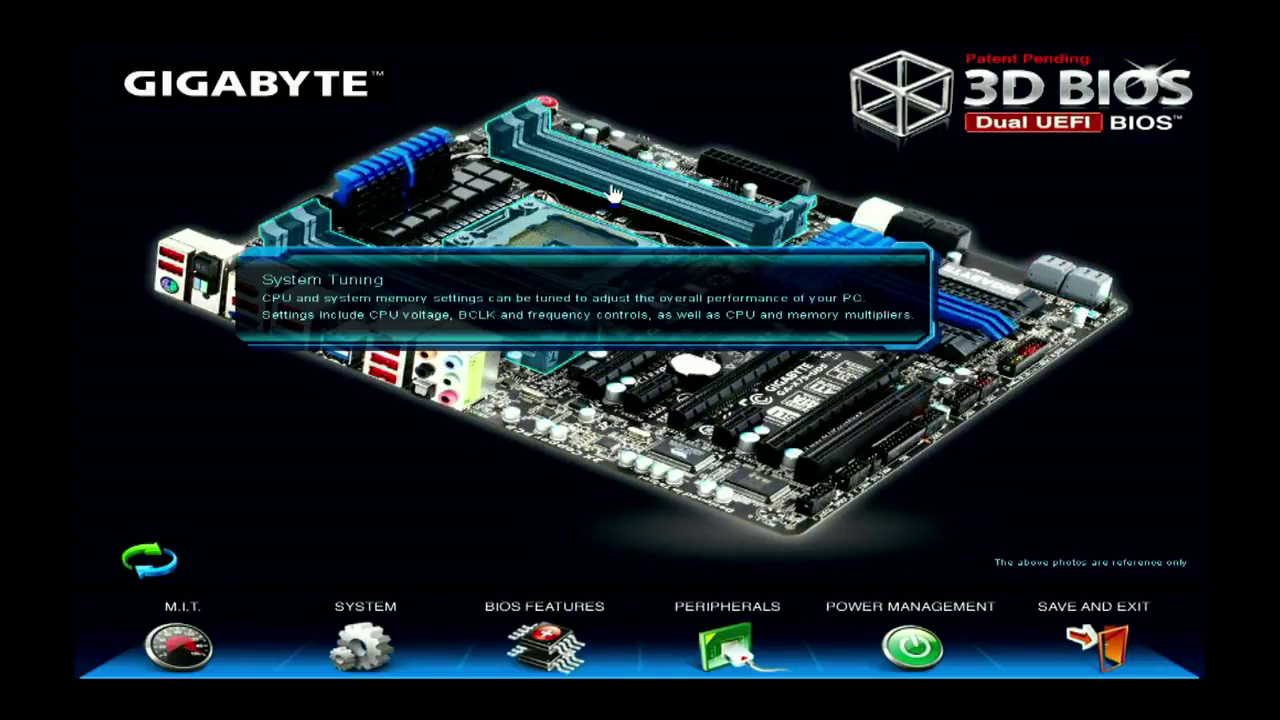
Bring up System Tuning from the board image: CPU ratio 35, 125MHz base clock, 2000MHz memory.
left_click(624, 189)
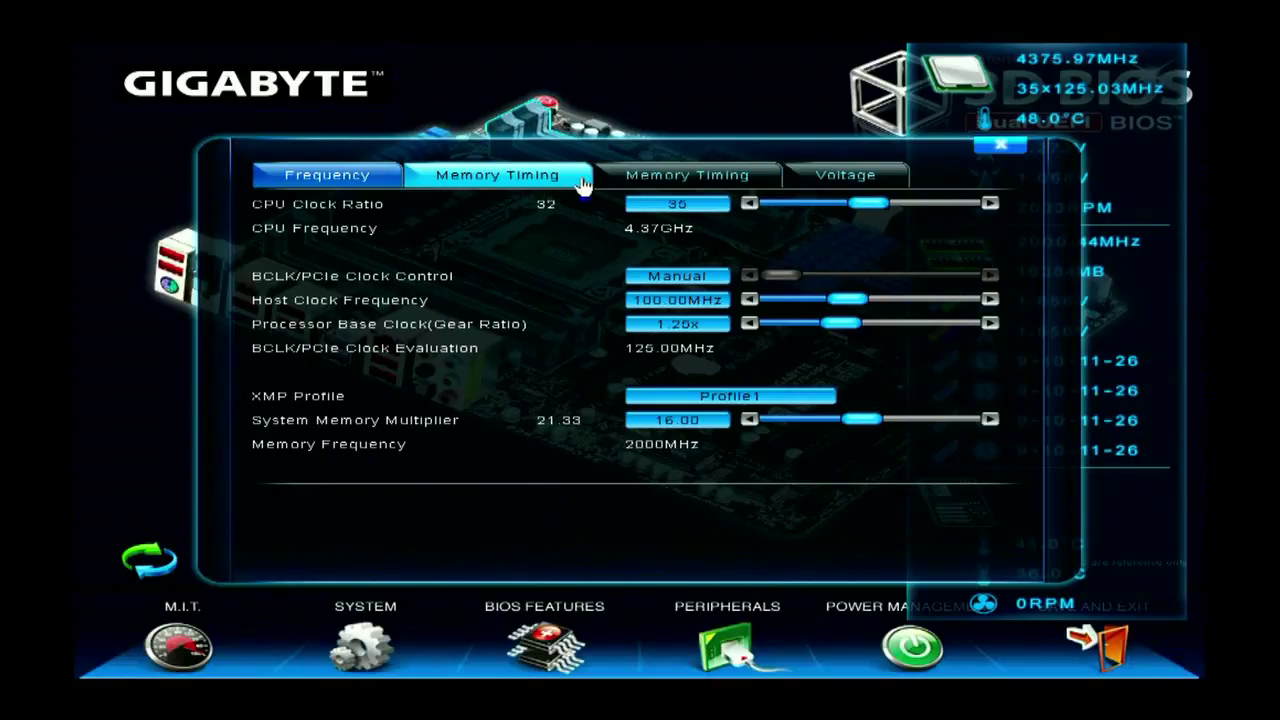
Review the channel A/B and C/D memory timings and the CPU and DRAM voltage settings.
left_click(445, 184)
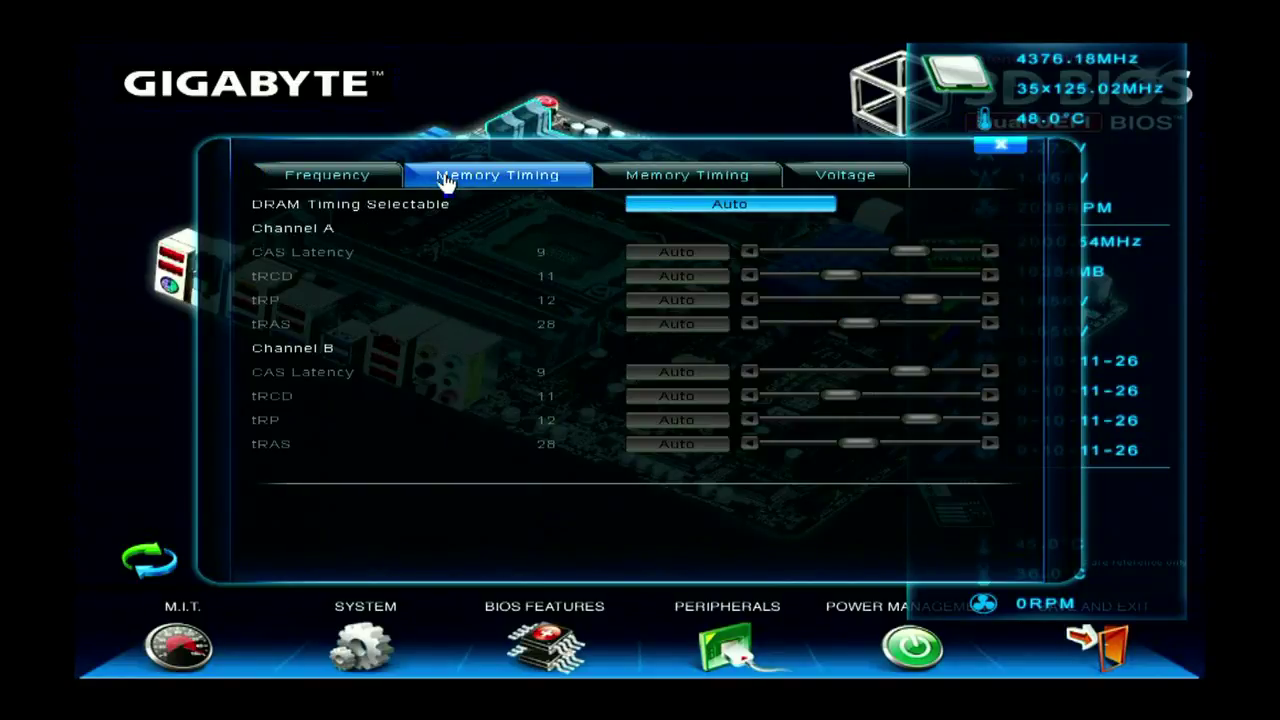
left_click(645, 192)
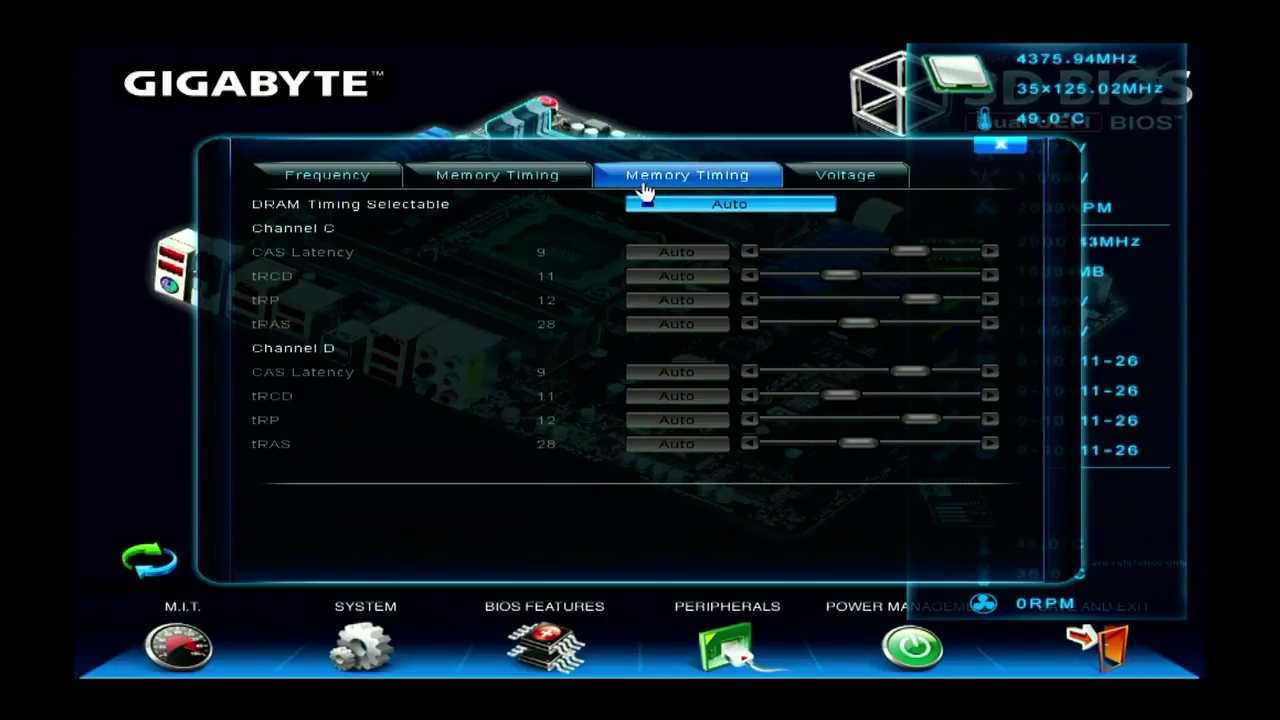
left_click(832, 184)
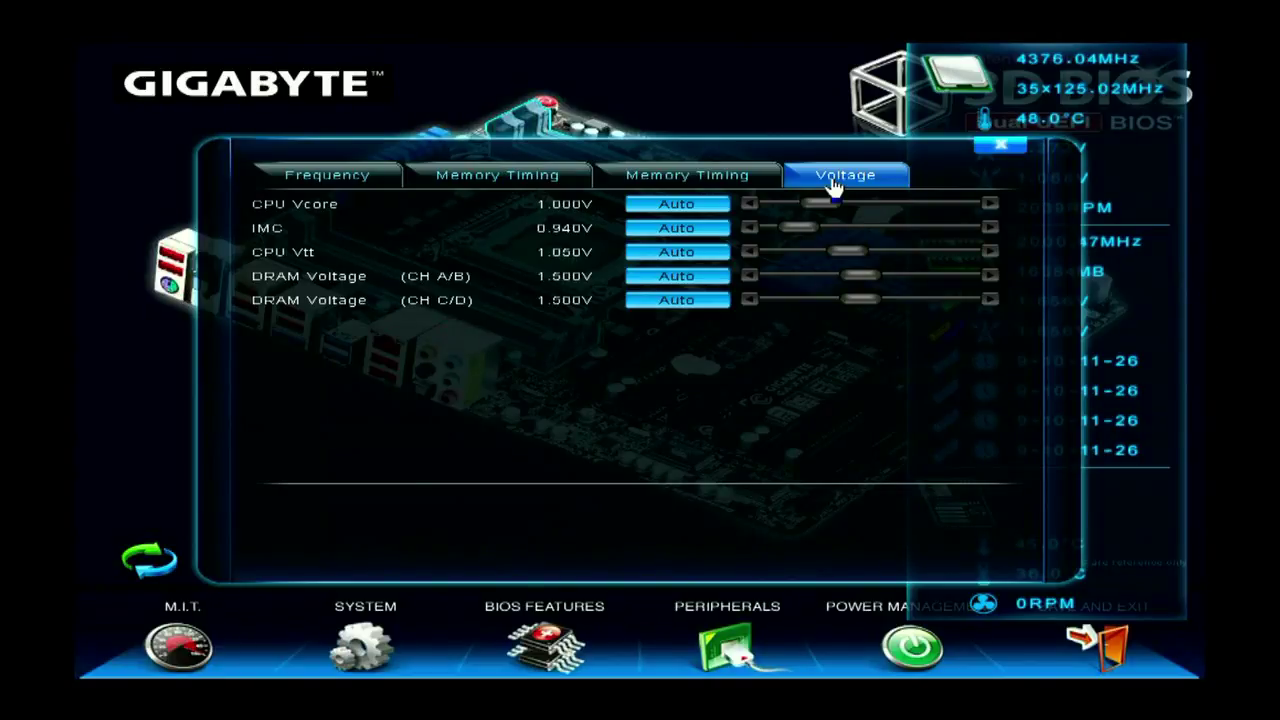
mouse_move(963, 174)
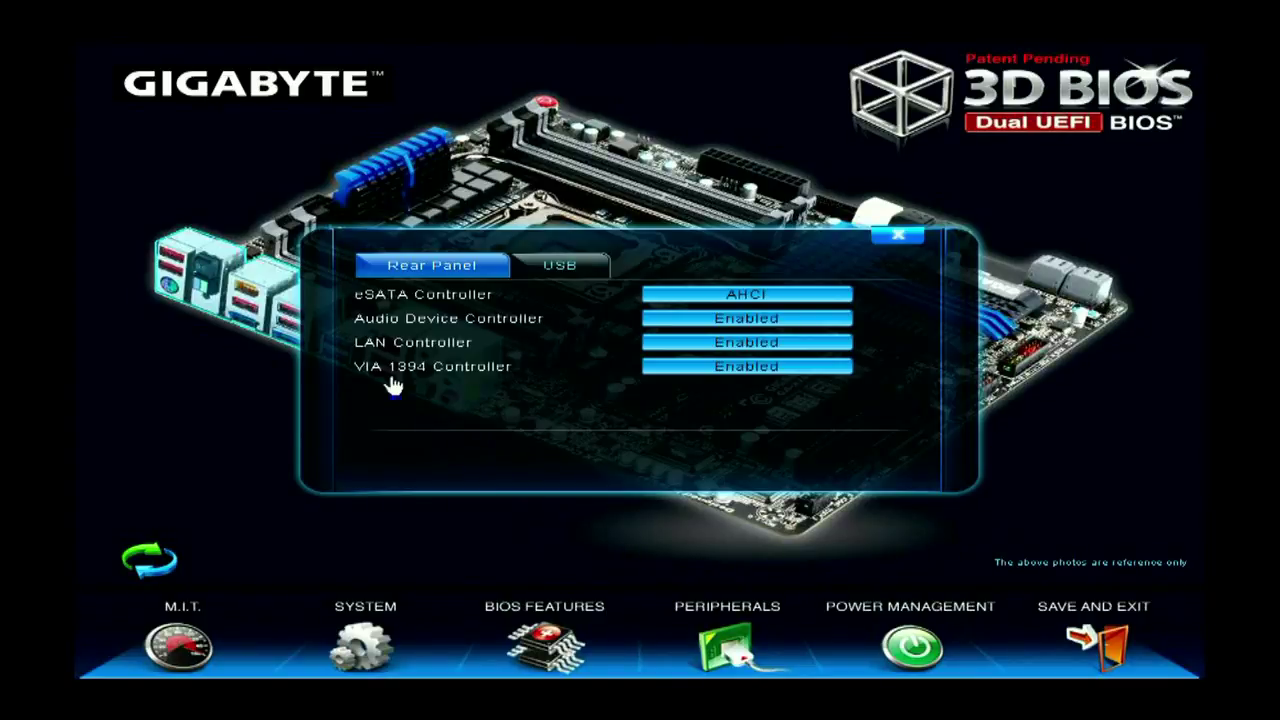
View the USB support settings, then close the rear-panel and USB settings panel.
left_click(585, 268)
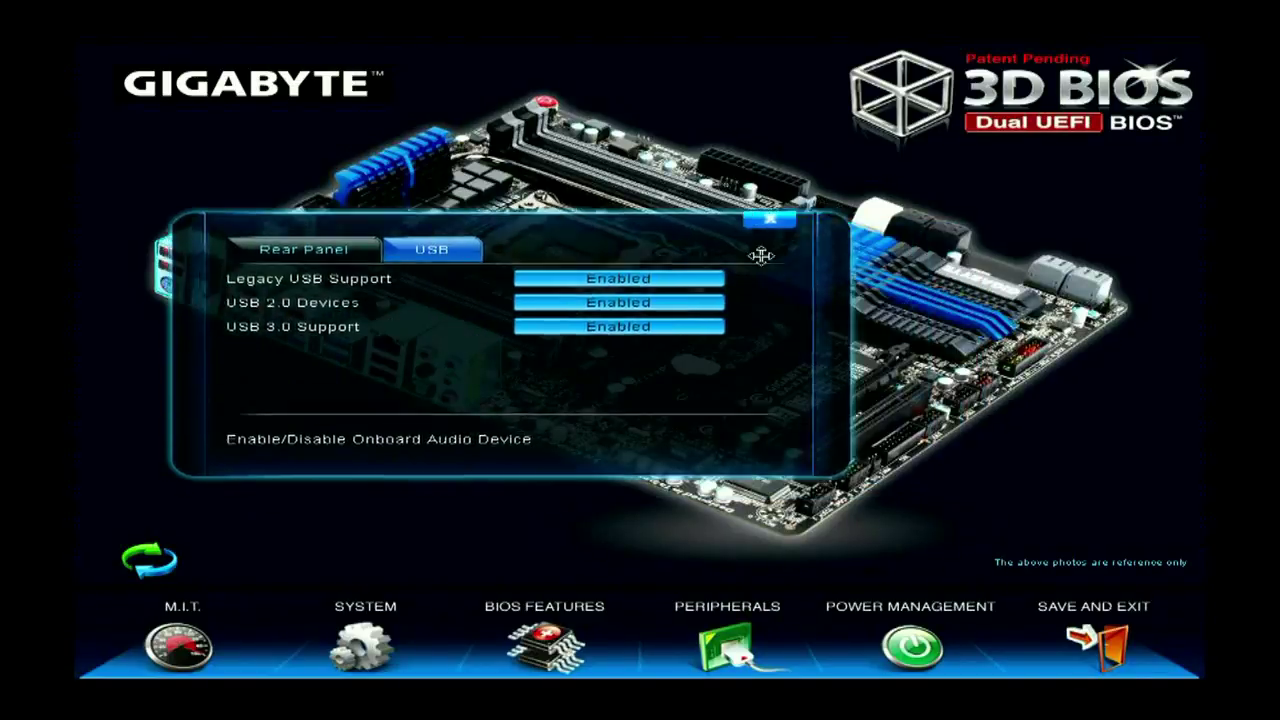
left_click(738, 213)
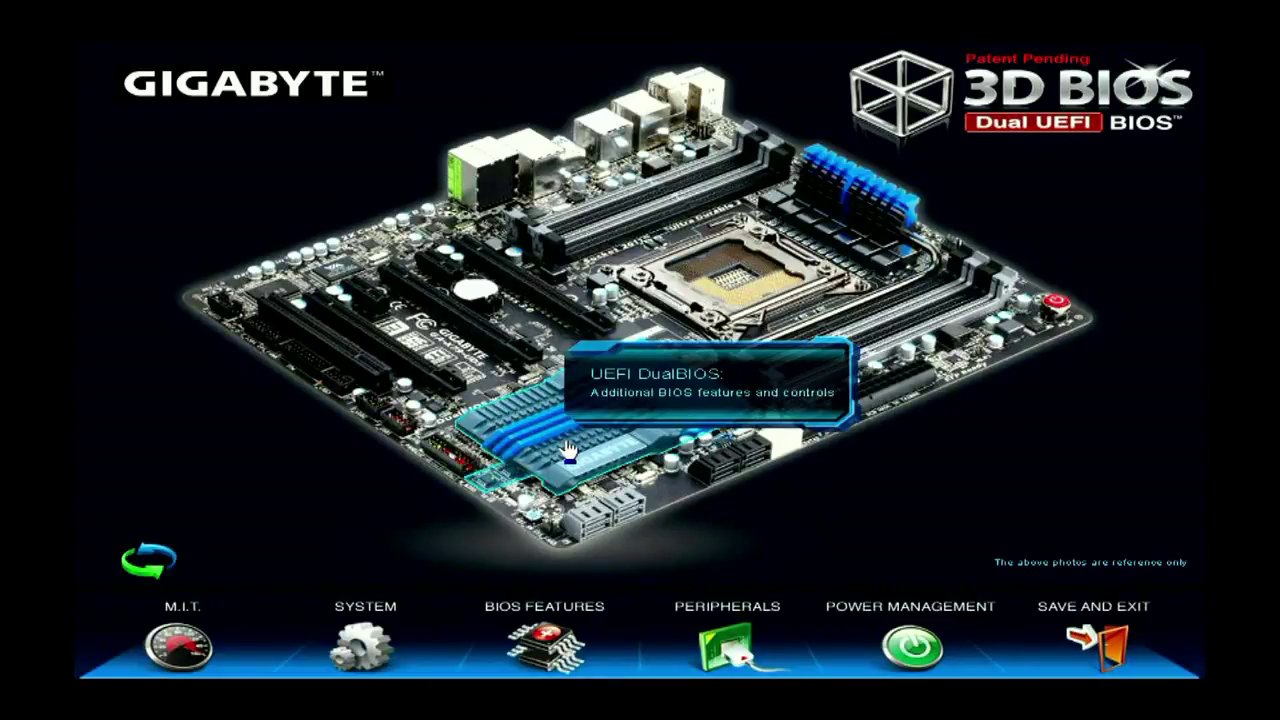
left_click(568, 451)
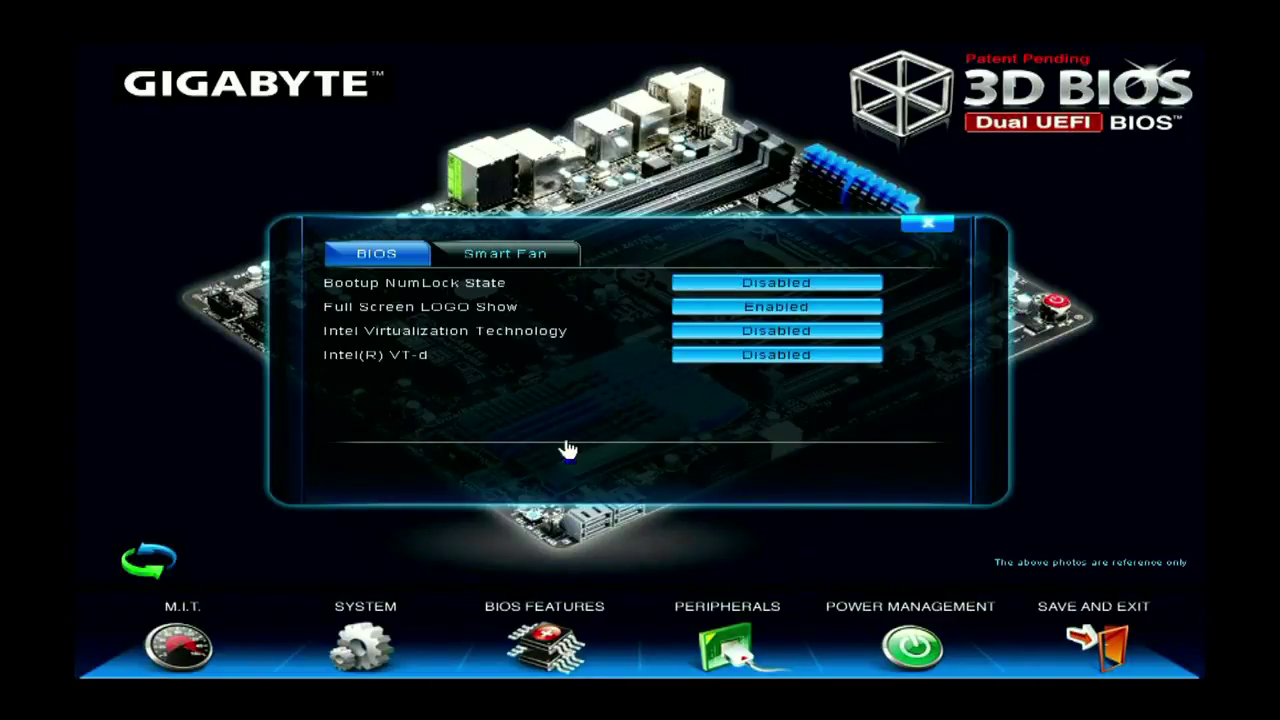
left_click(522, 262)
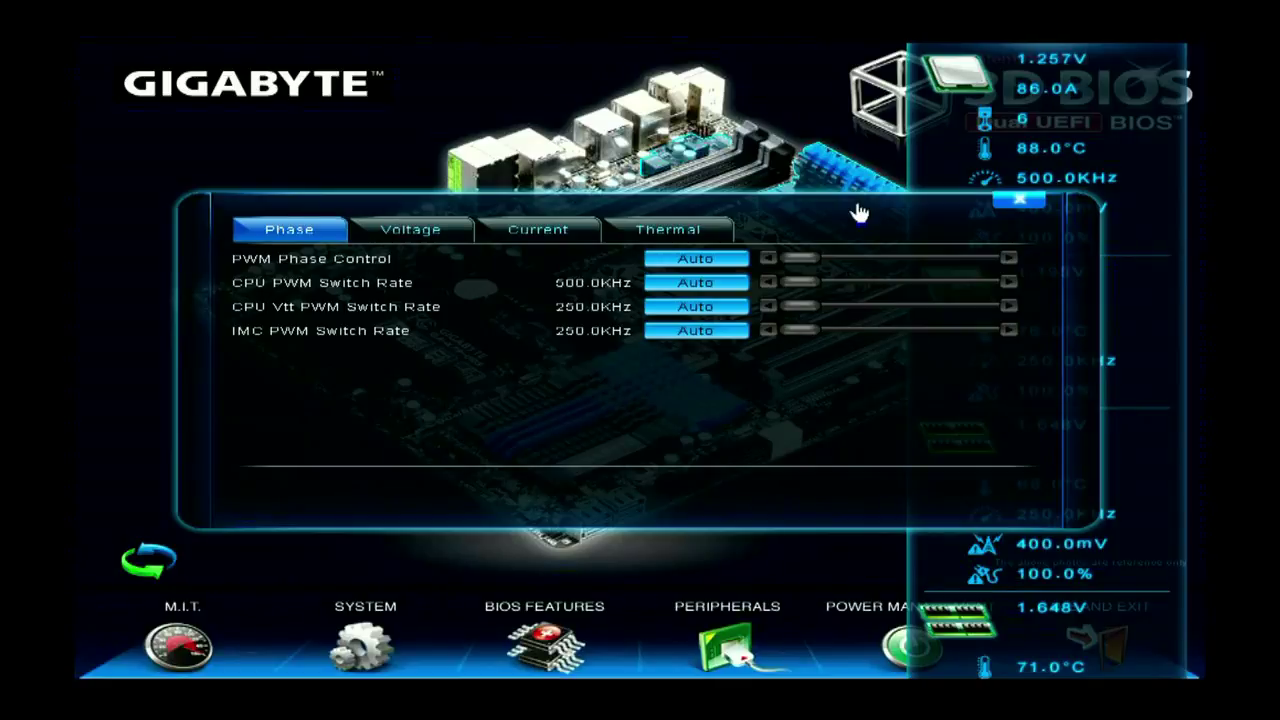
left_click(404, 236)
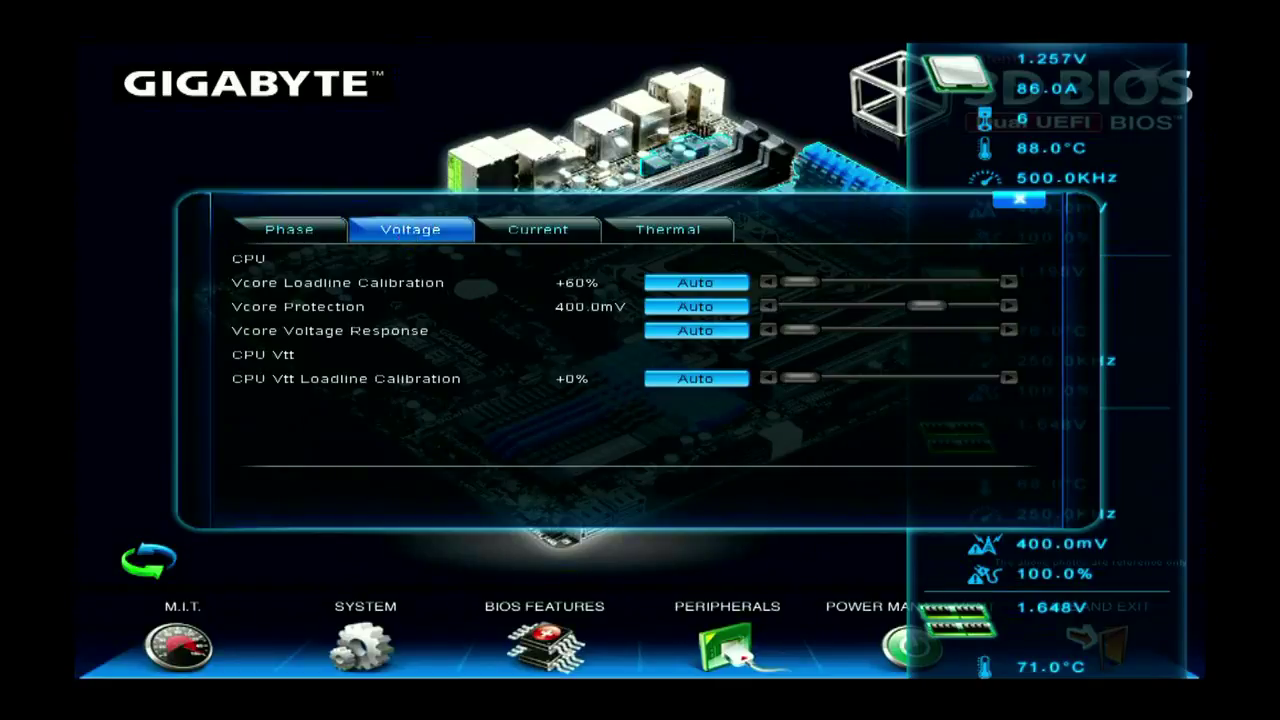
left_click(545, 238)
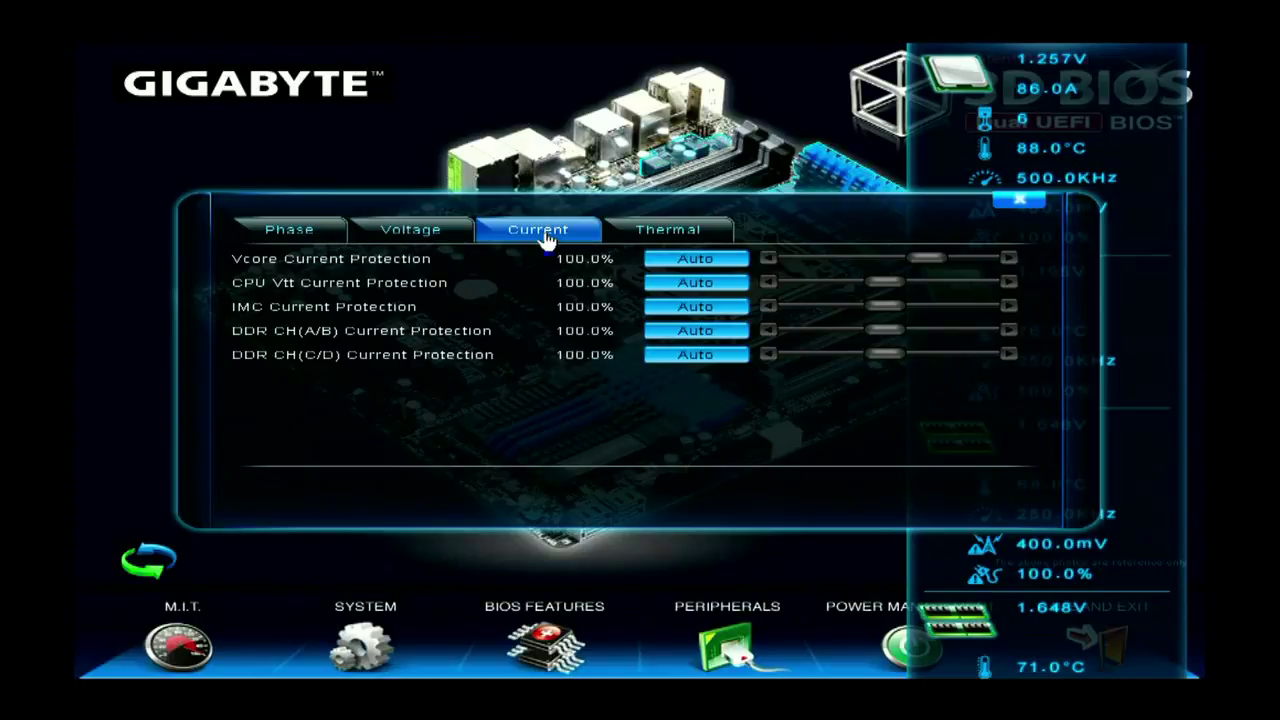
left_click(667, 237)
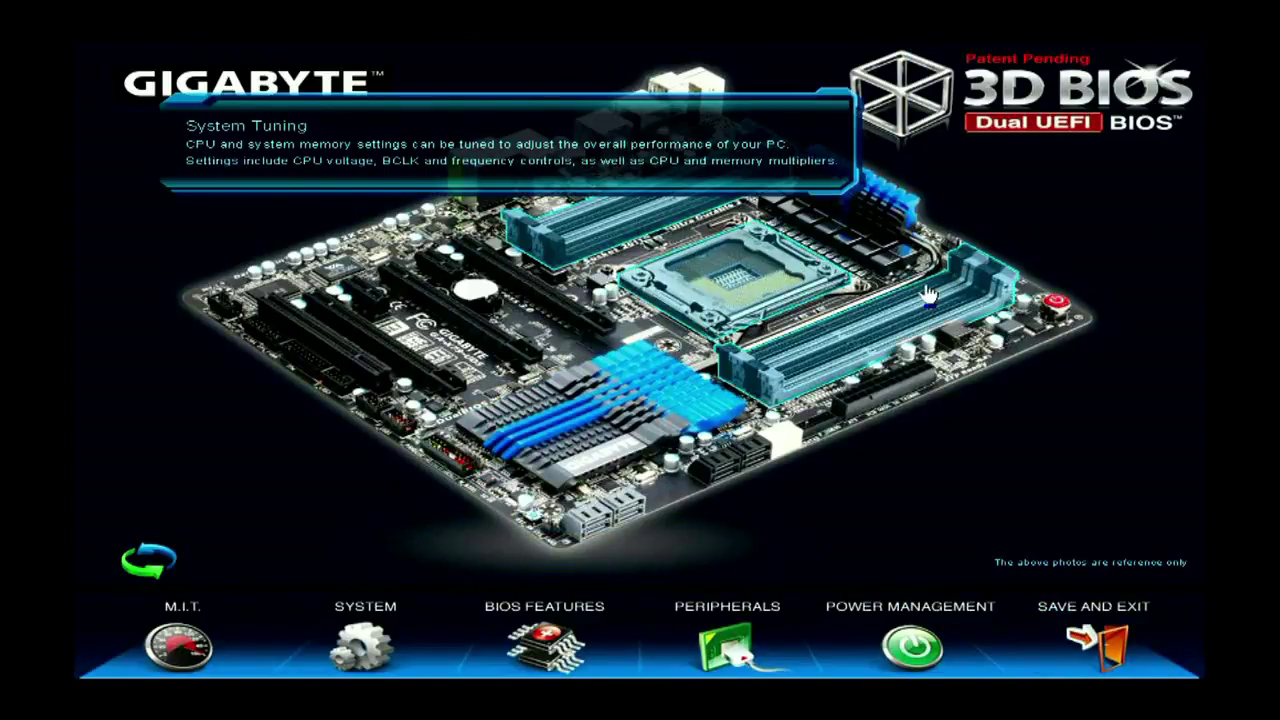
Check the CPU and memory frequency settings, then exit setup without saving any changes.
left_click(924, 304)
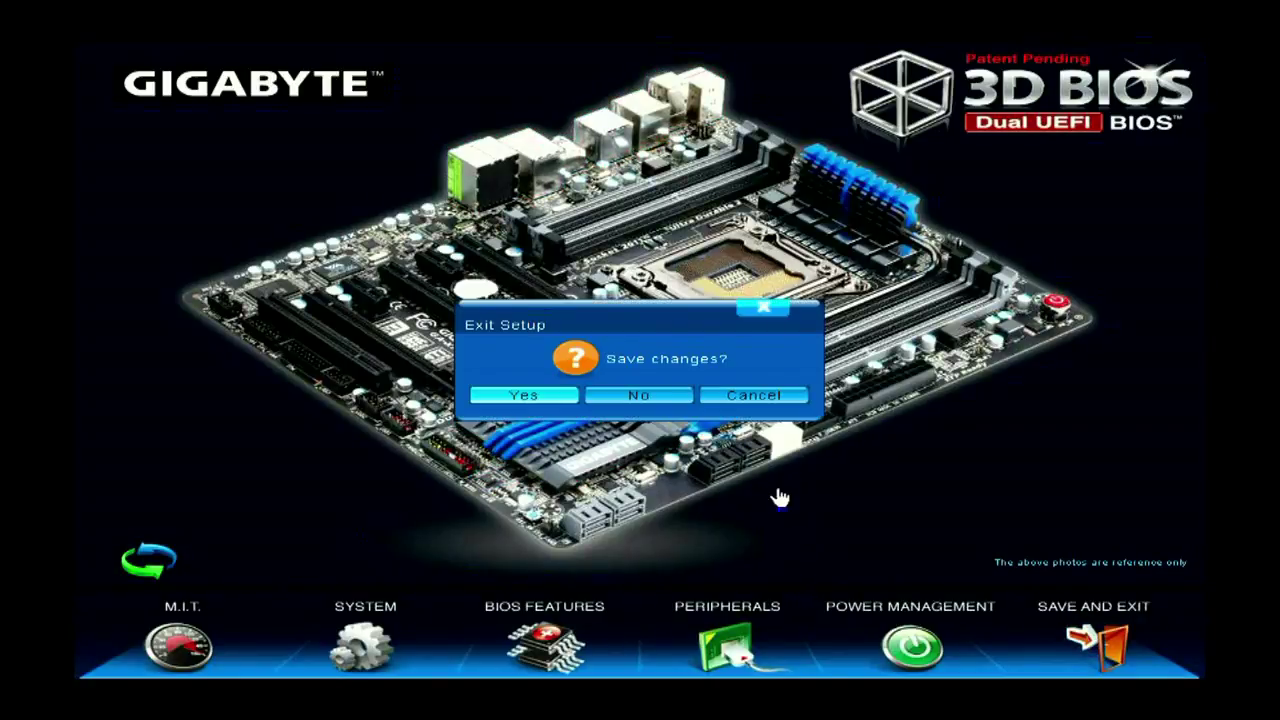
left_click(645, 398)
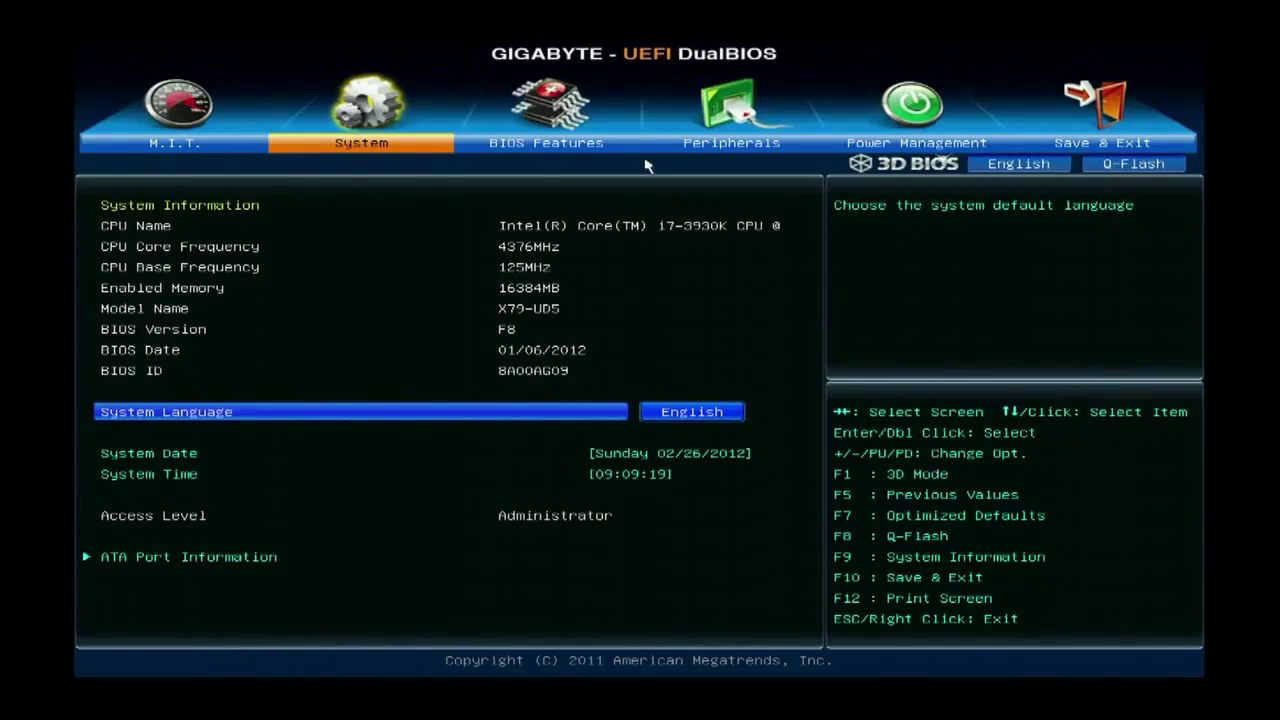
Browse the BIOS Features, Peripherals and Power Management pages, ending on the M.I.T. readings.
left_click(577, 151)
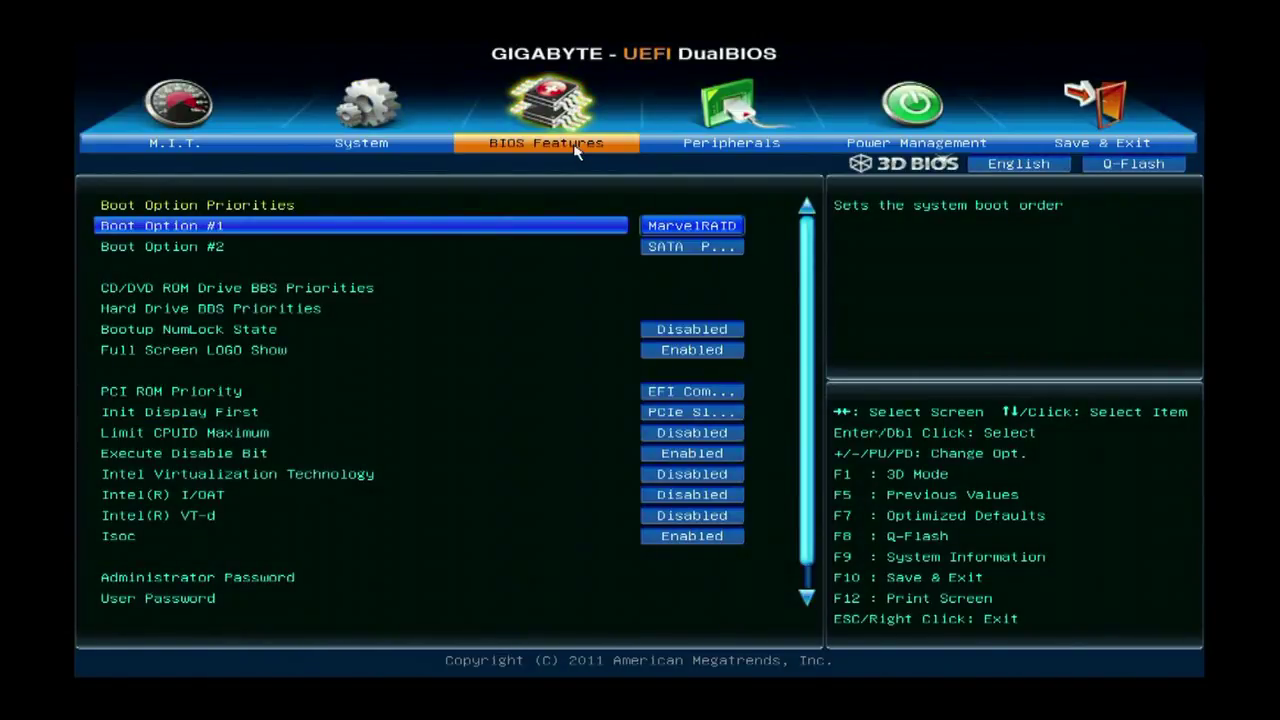
left_click(736, 150)
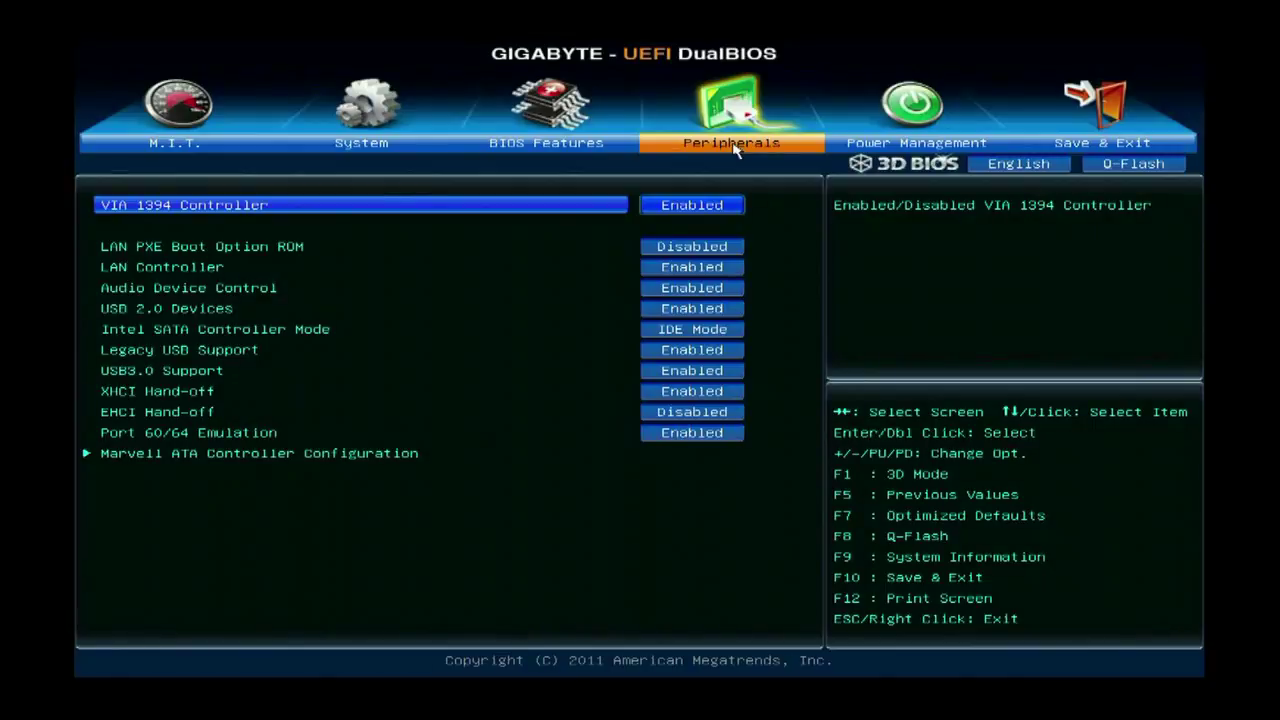
left_click(897, 145)
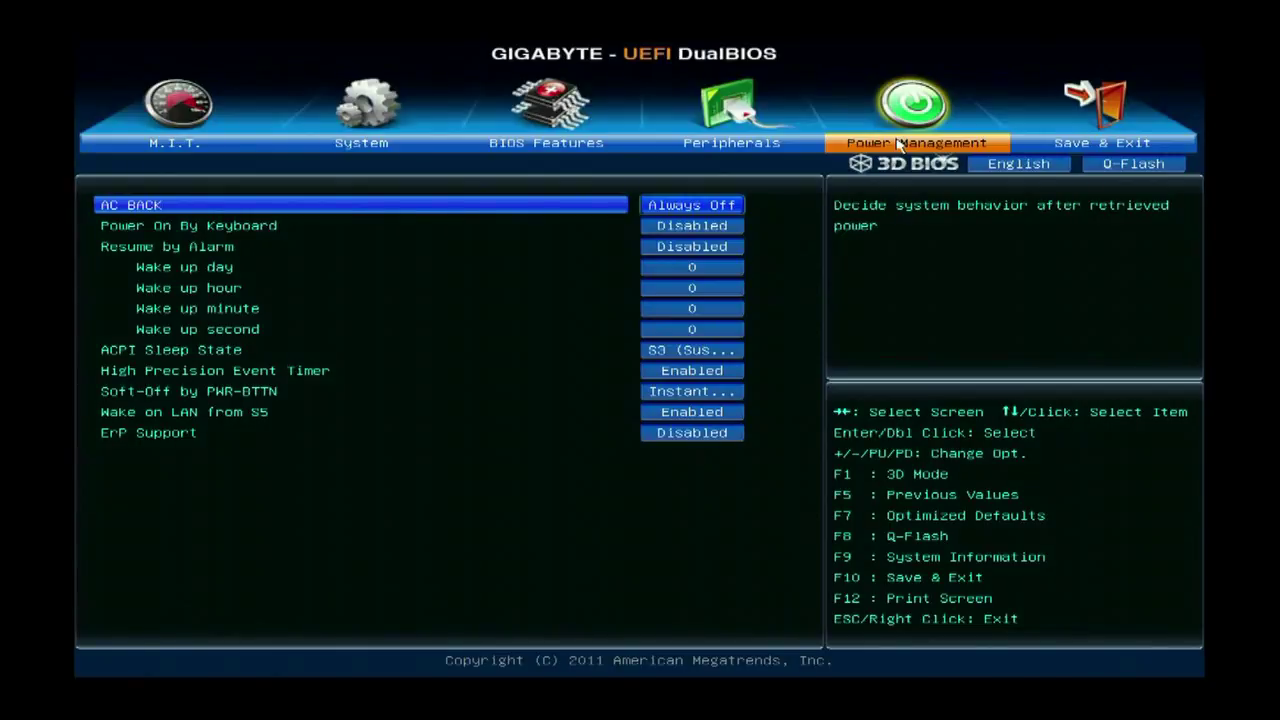
left_click(153, 147)
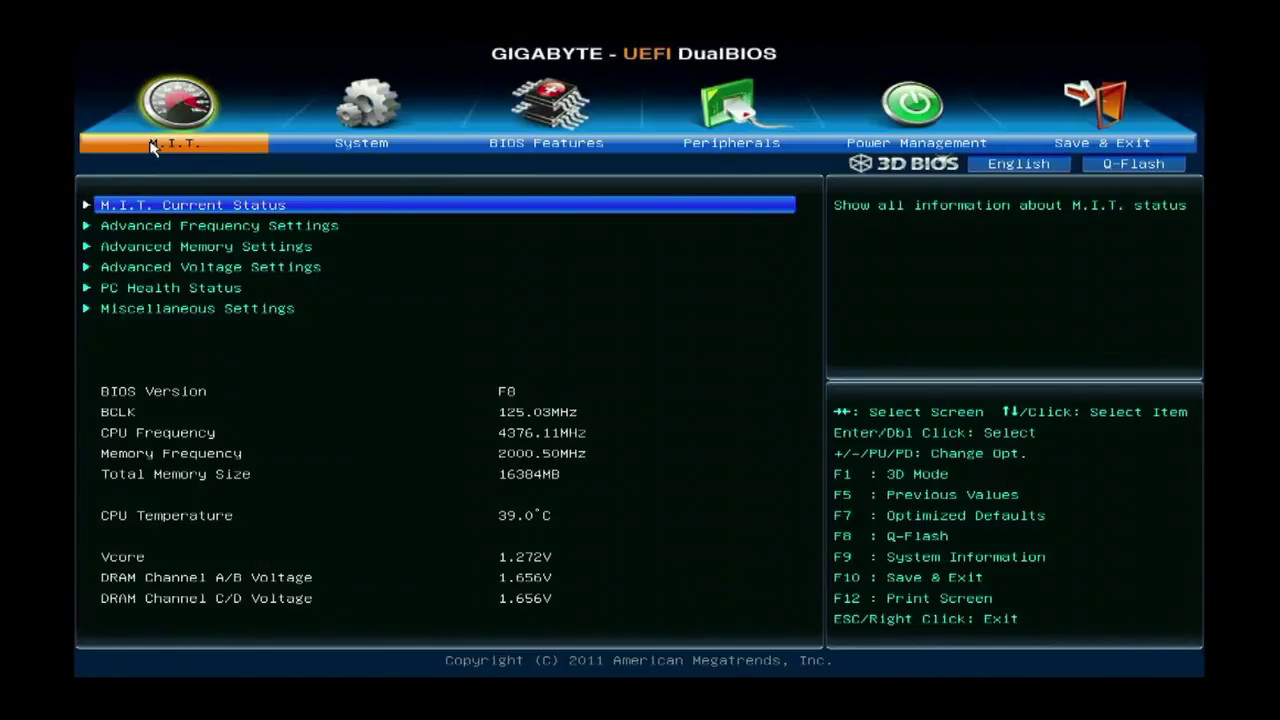
Review the M.I.T. current CPU and memory status, then the System information page.
key("Return")
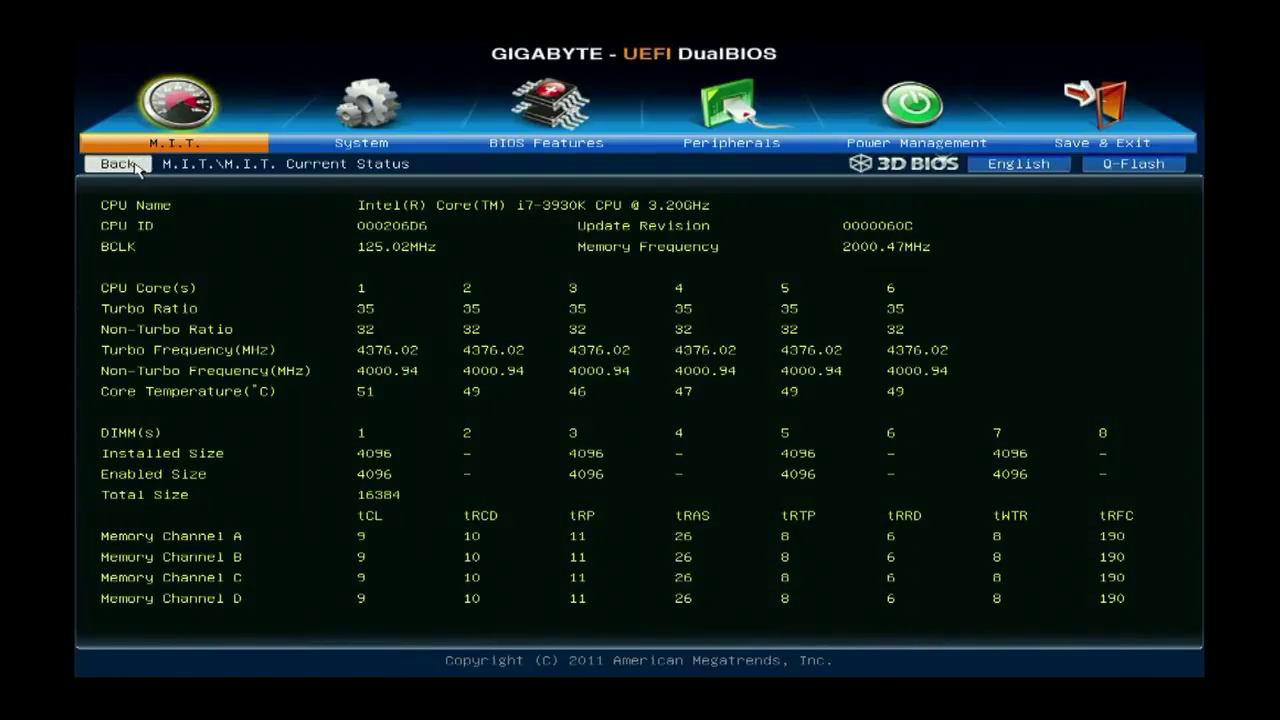
left_click(136, 168)
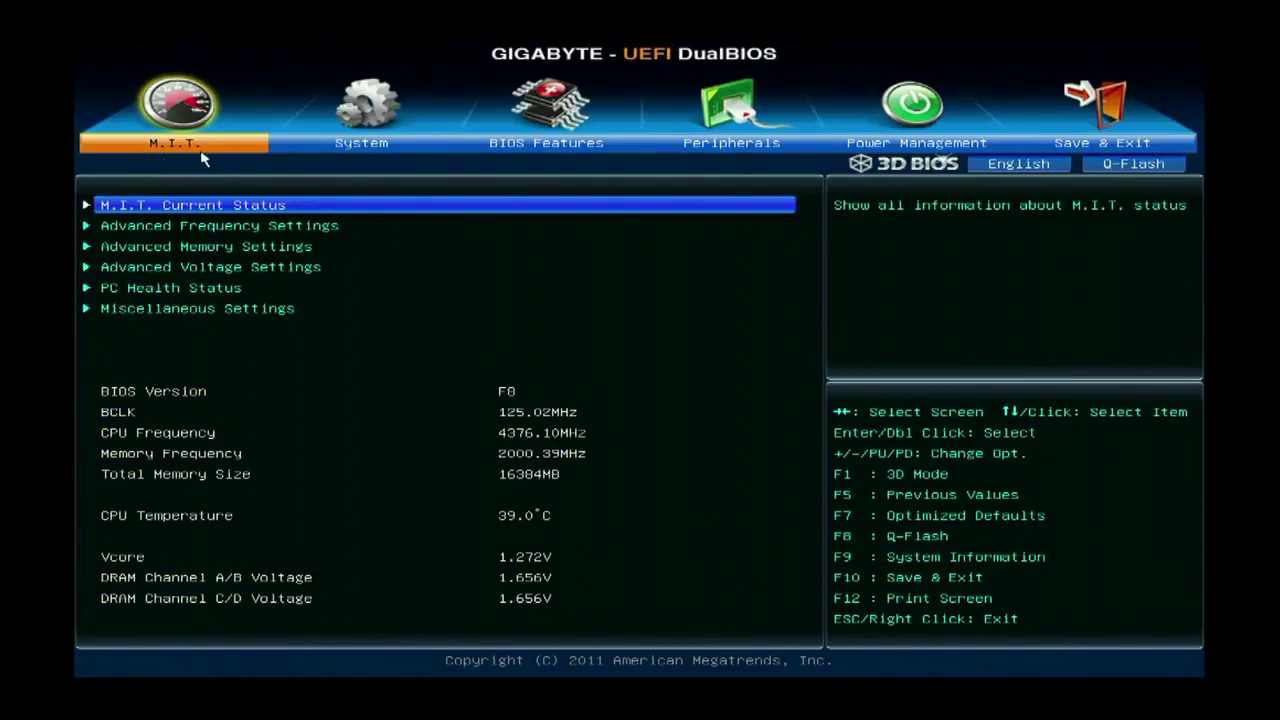
left_click(343, 148)
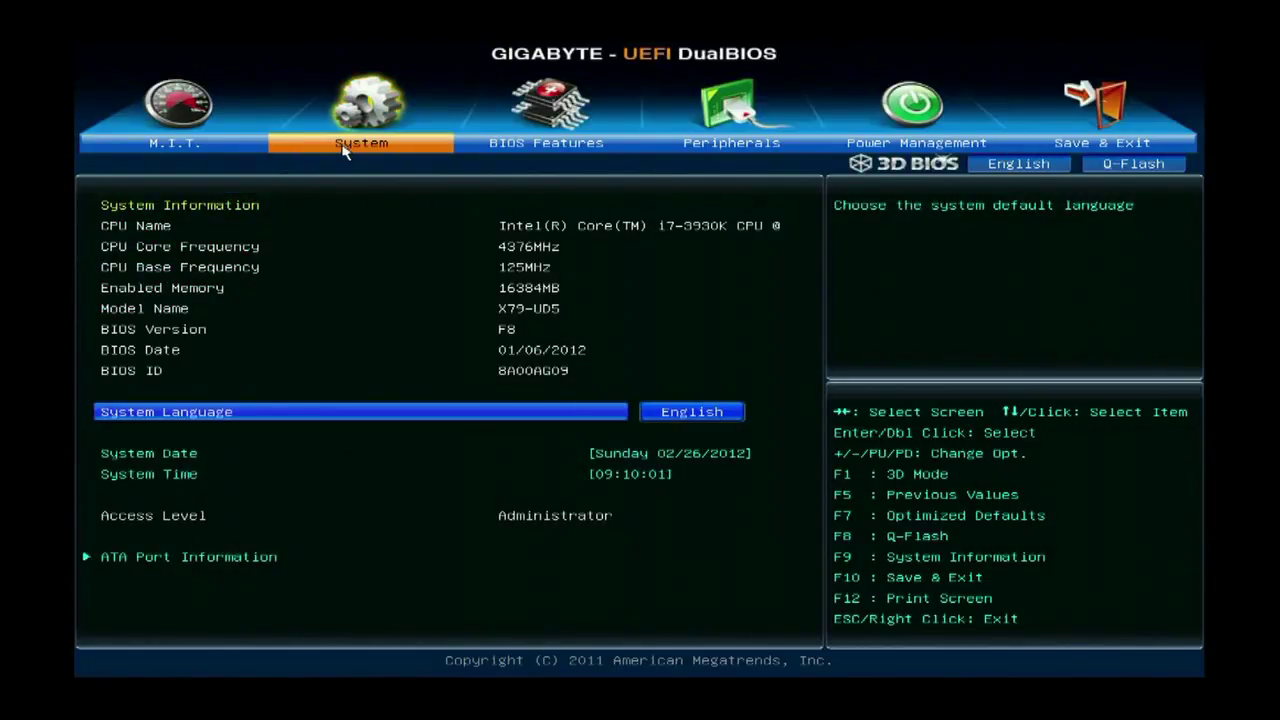
Look through BIOS Features, Peripherals' Marvell ATA Controller settings and Power Management, unchanged, ending on Save & Exit.
left_click(535, 152)
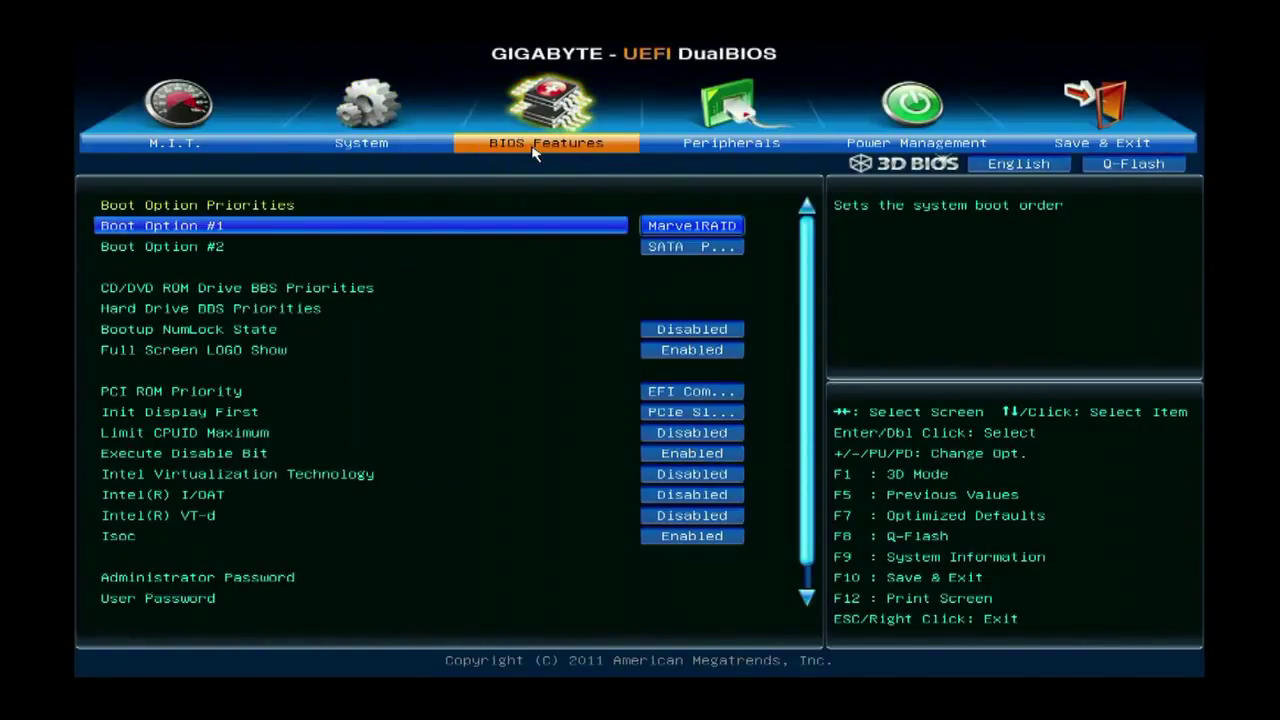
left_click(685, 148)
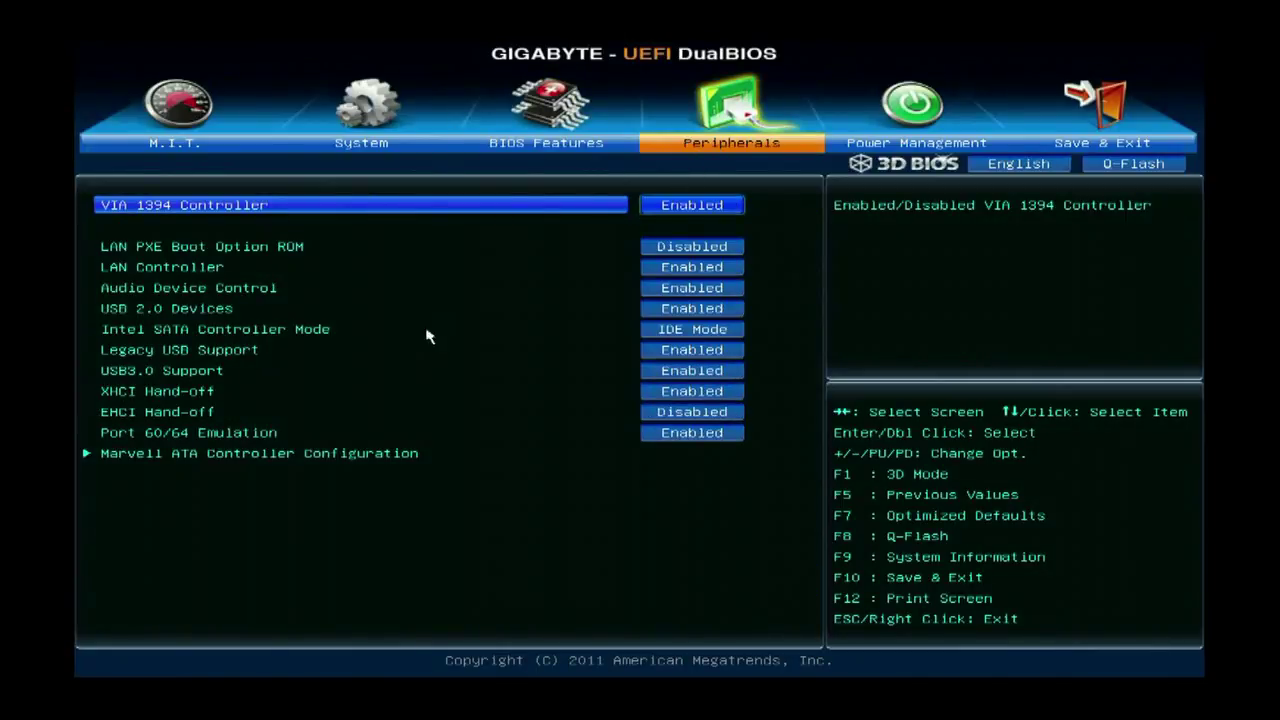
left_click(397, 455)
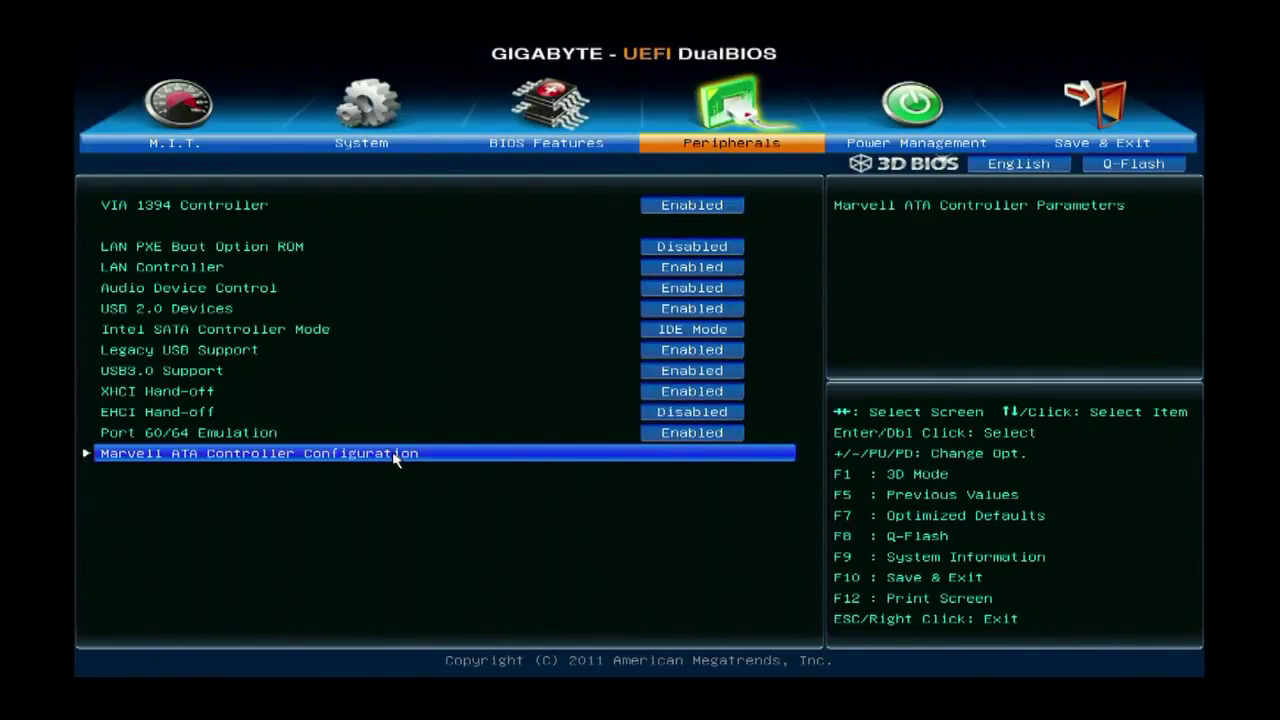
double_click(397, 455)
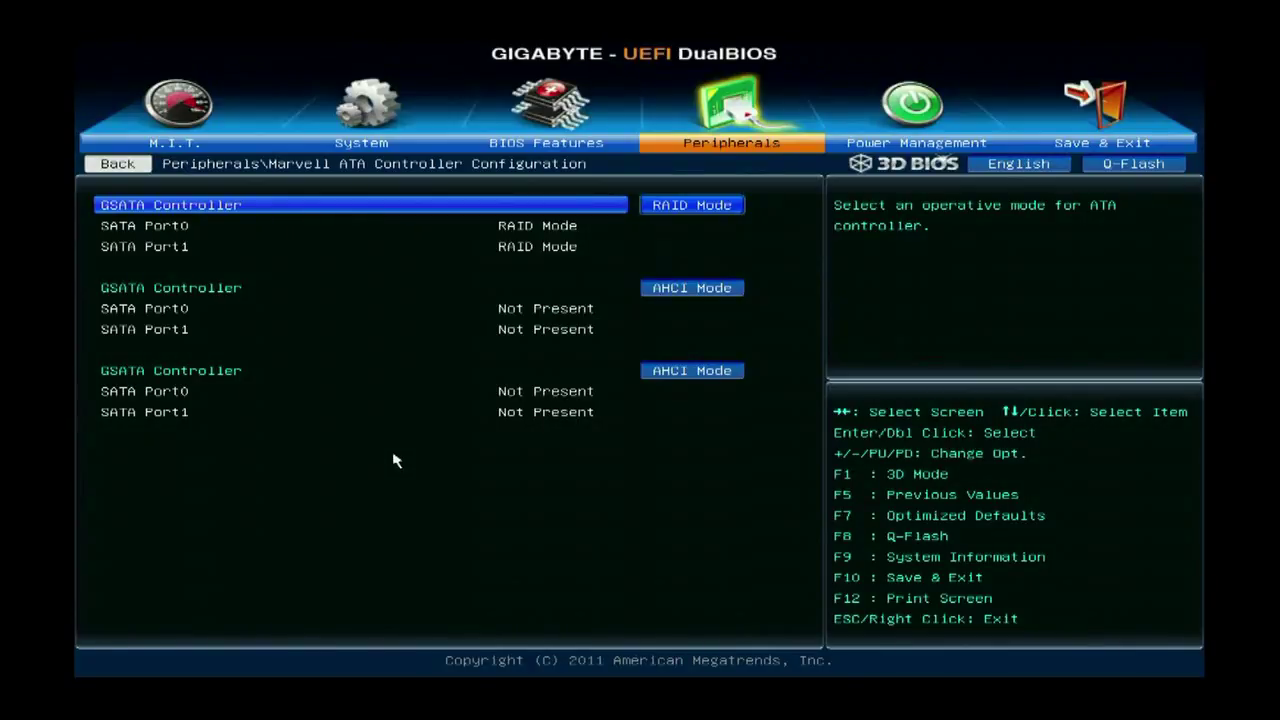
key("Escape")
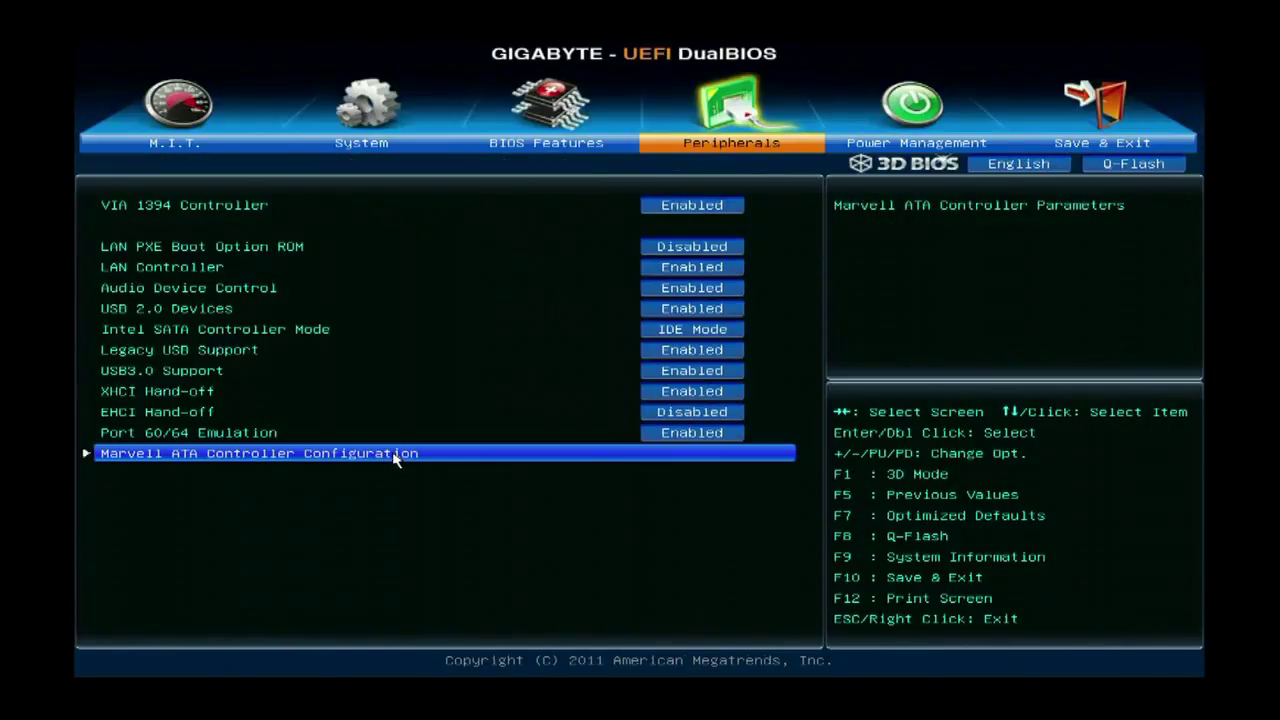
left_click(900, 146)
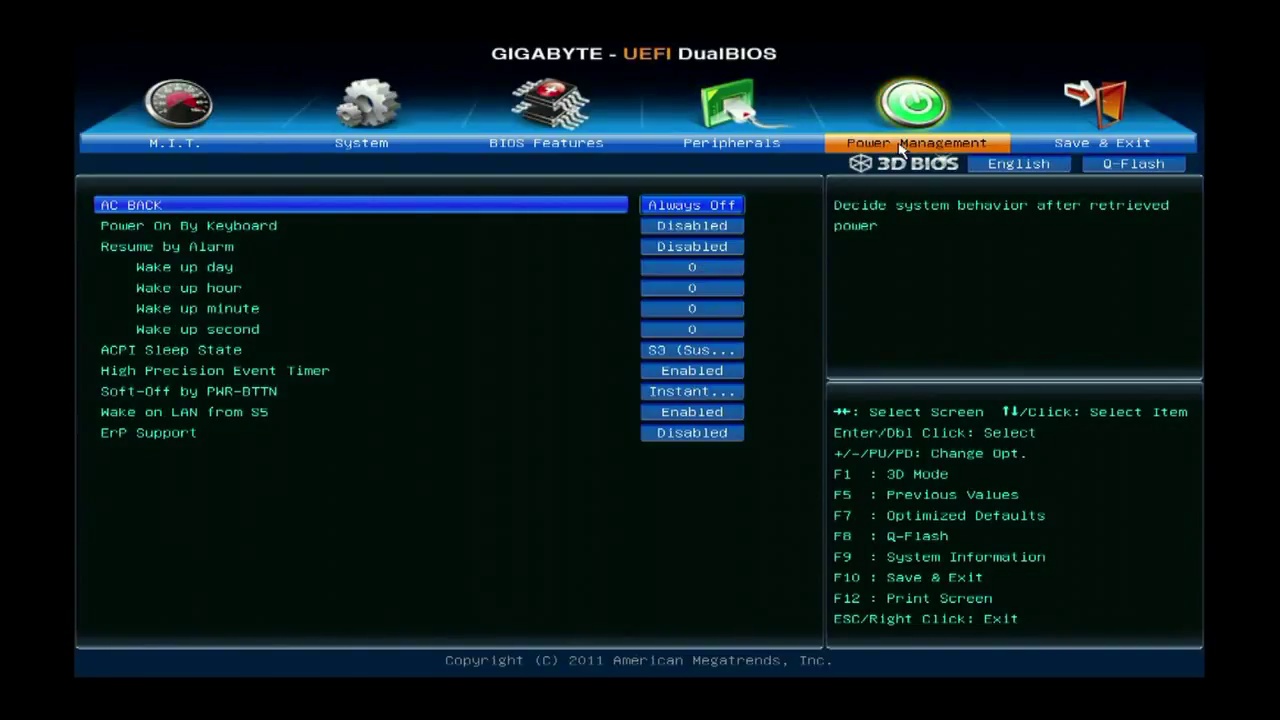
left_click(1118, 147)
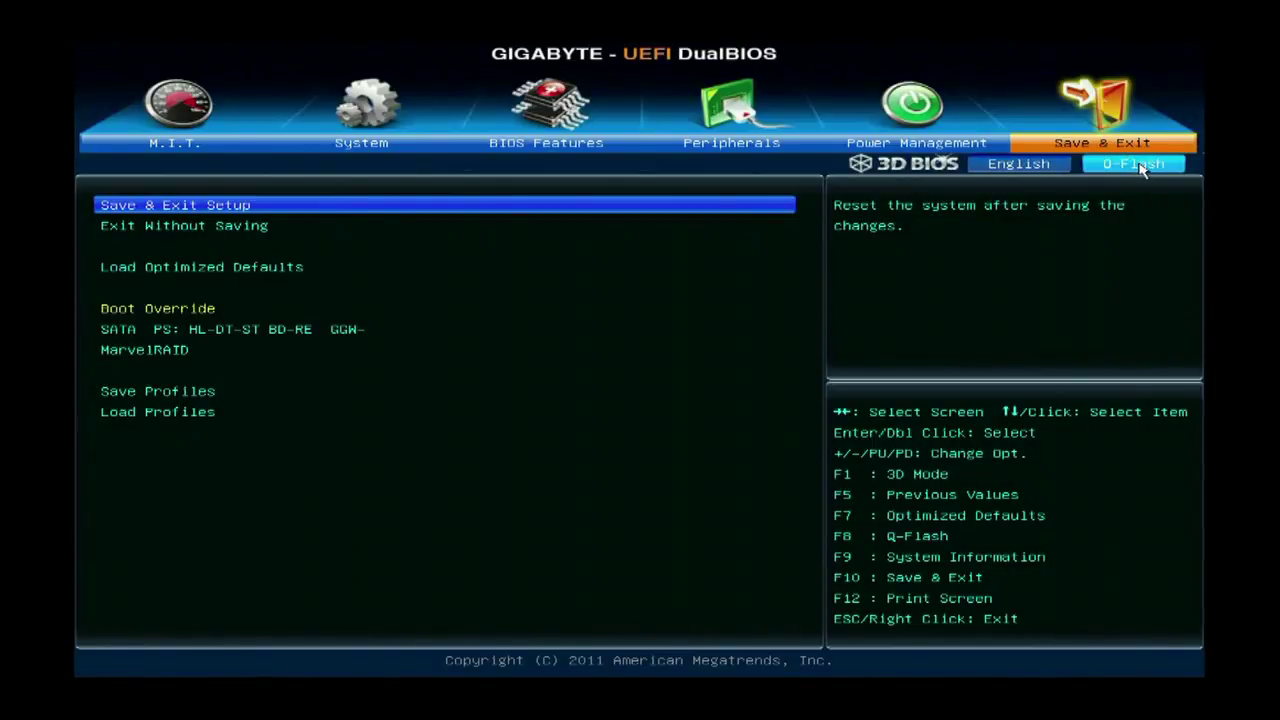
left_click(1140, 168)
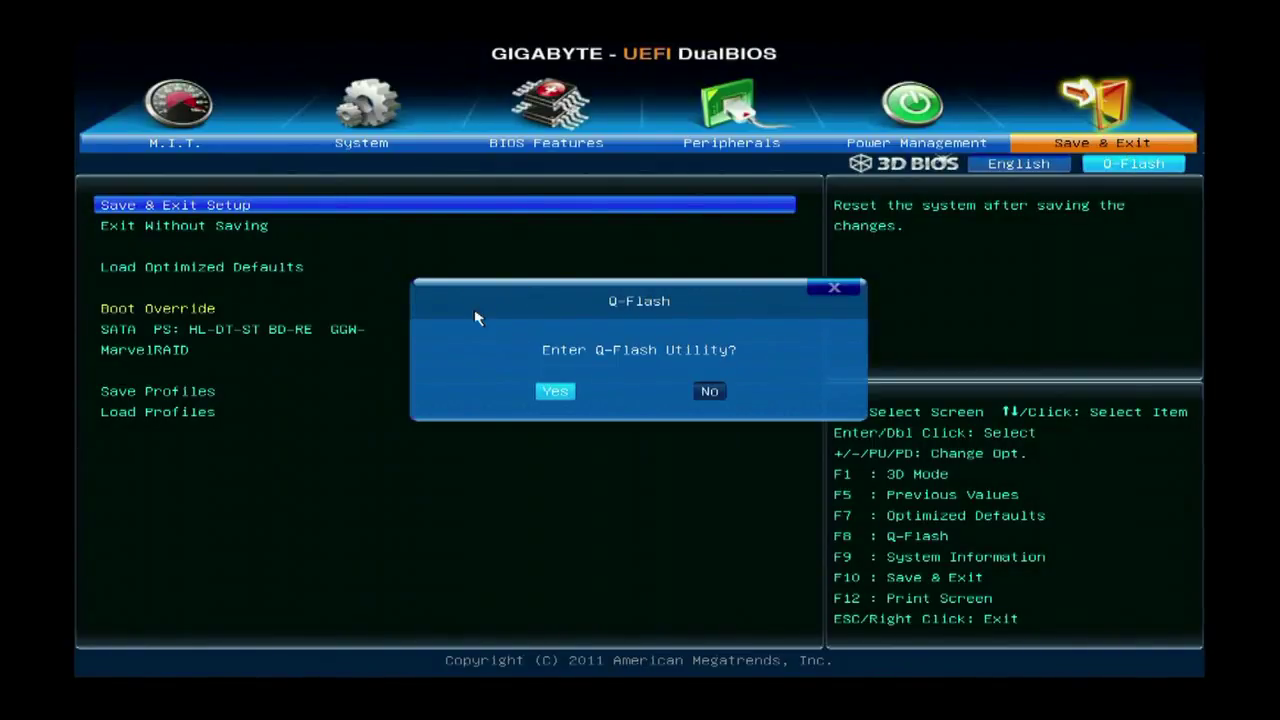
left_click(556, 392)
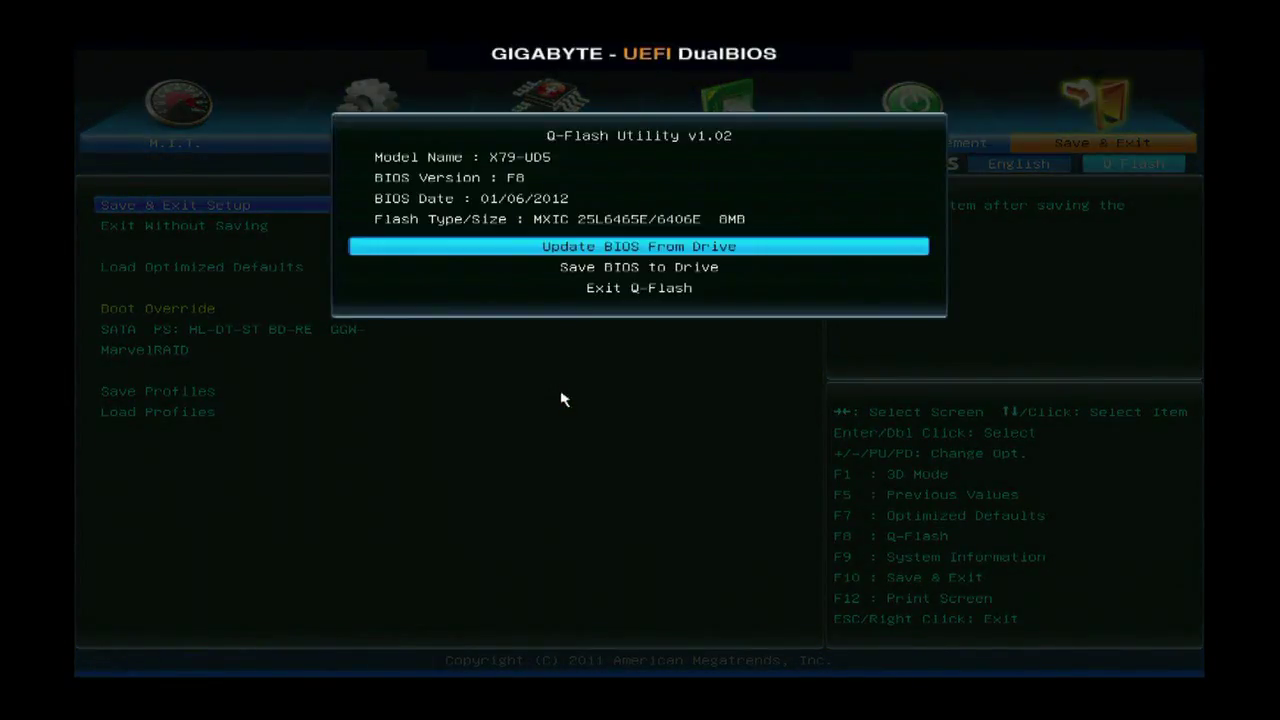
left_click(654, 289)
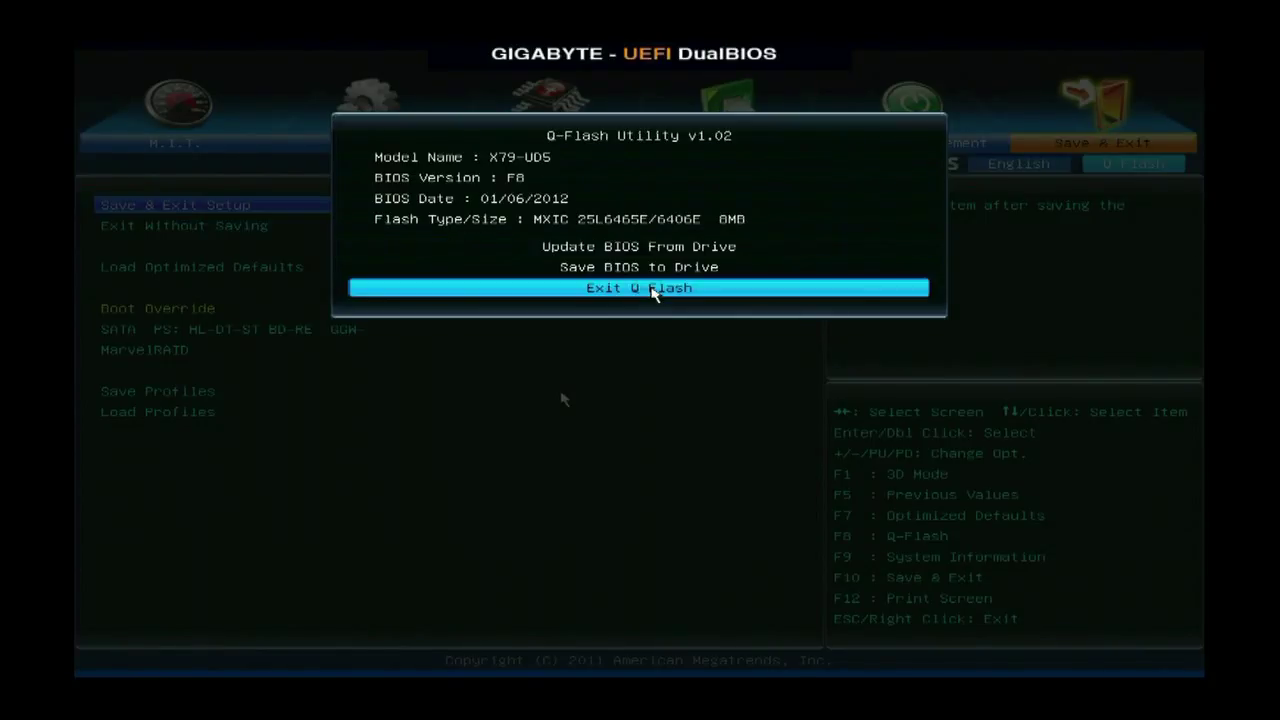
double_click(654, 289)
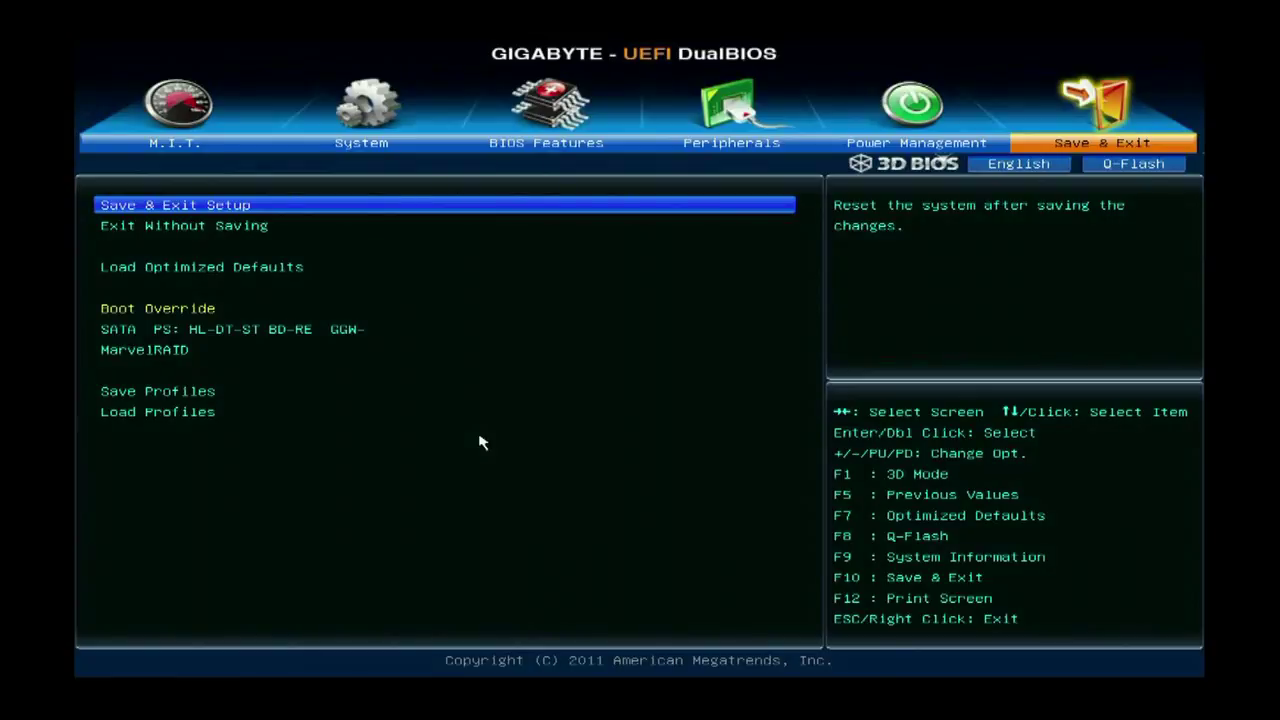
key("Return")
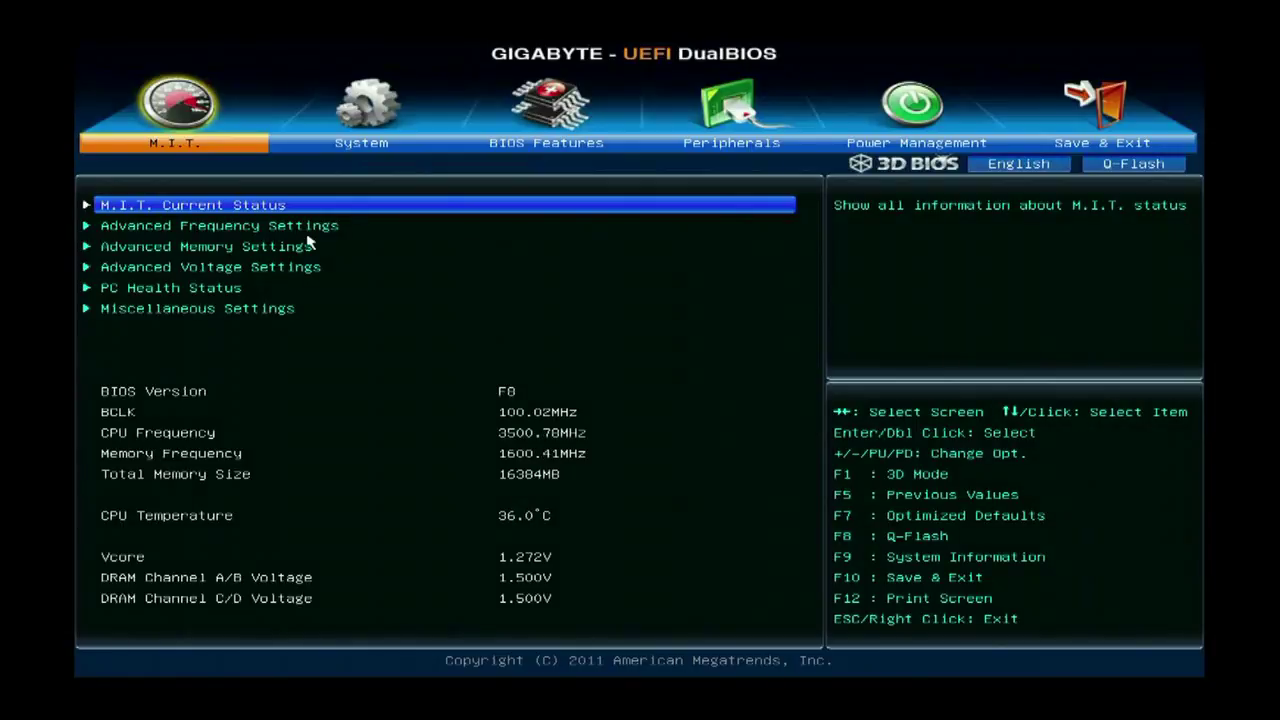
Check M.I.T. Current Status showing stock 3500MHz CPU and 1600MHz memory, then go back.
key("Return")
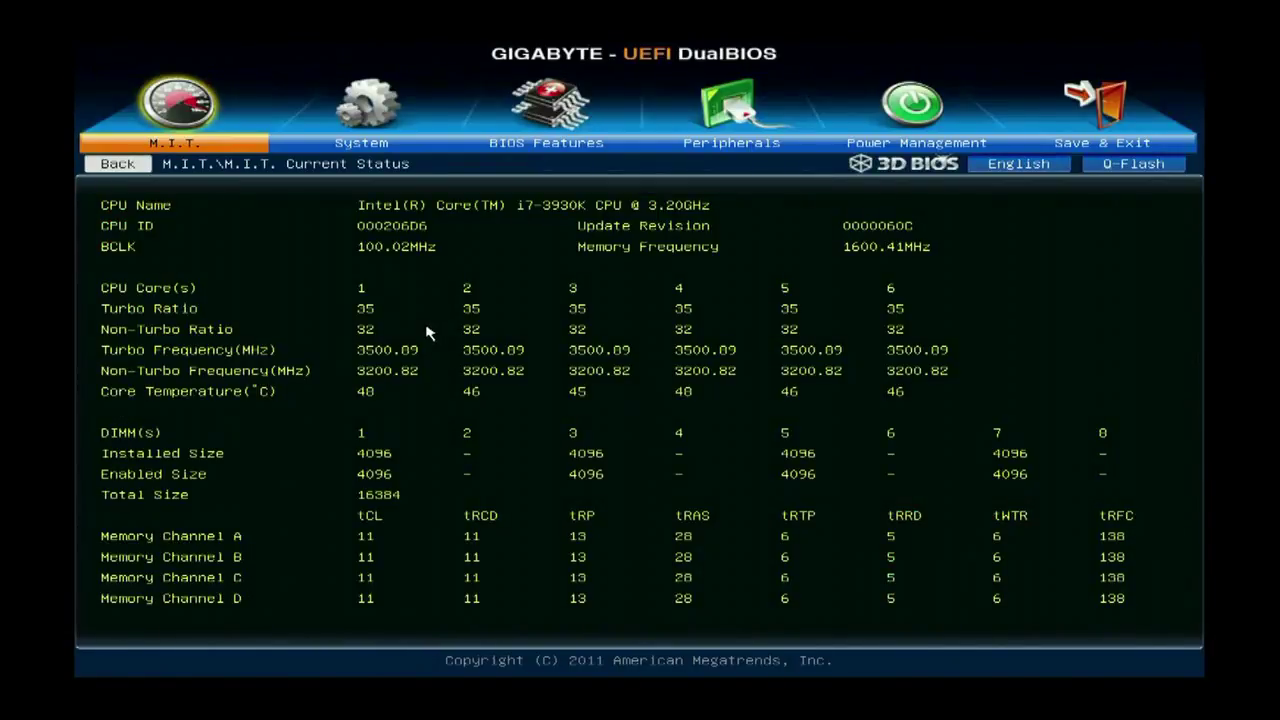
left_click(118, 165)
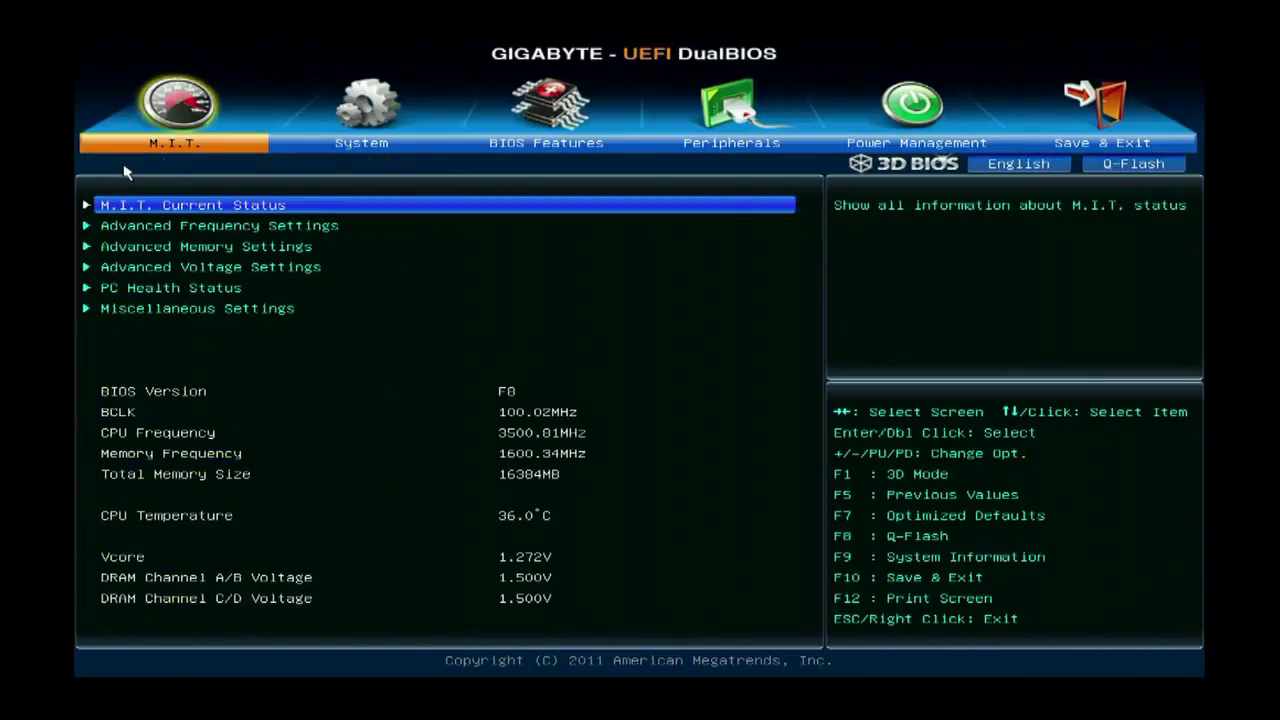
In Advanced Frequency Settings, set BCLK control Manual, gear ratio 1.25x and CPU clock ratio 35.
left_click(156, 230)
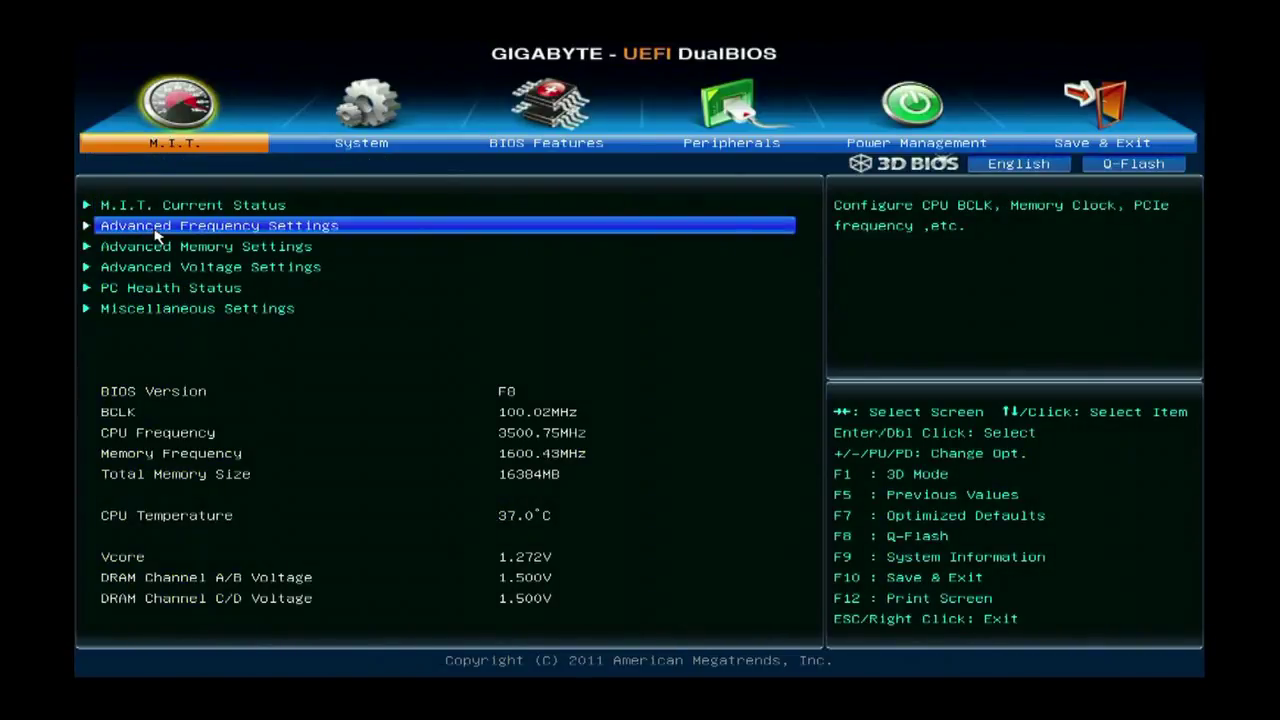
double_click(156, 232)
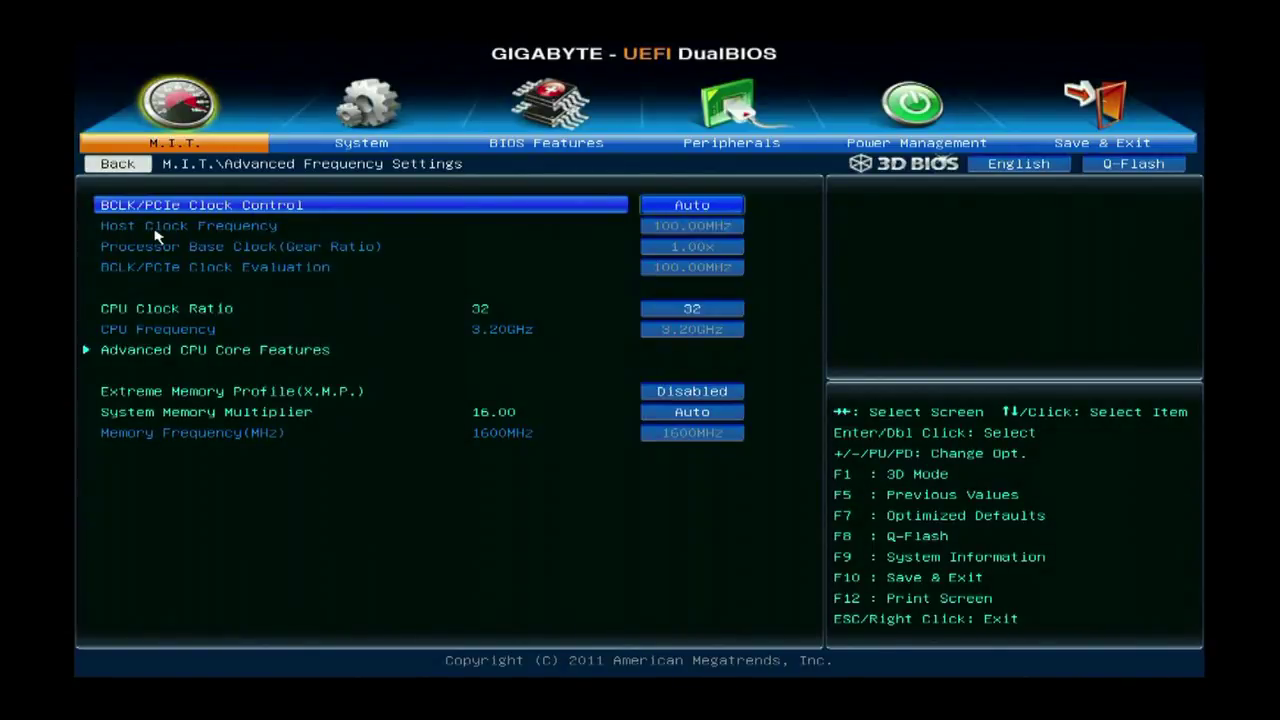
left_click(707, 207)
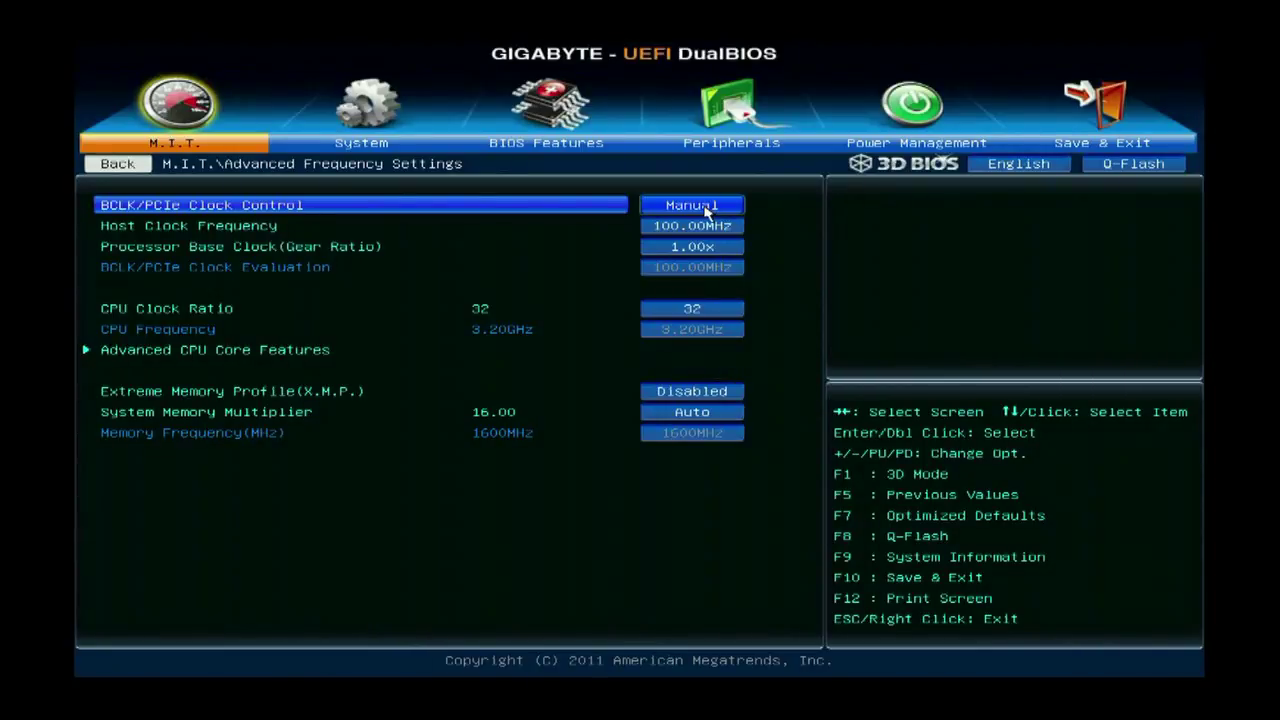
left_click(700, 247)
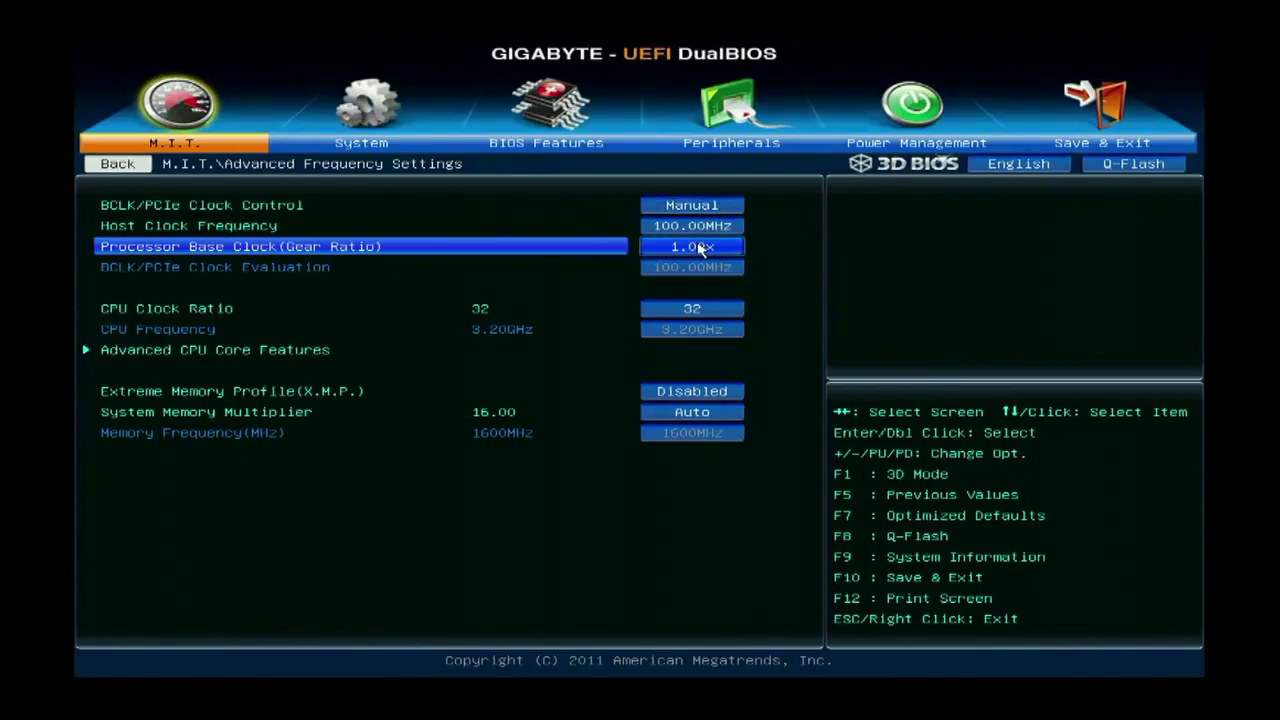
key("plus")
left_click(713, 314)
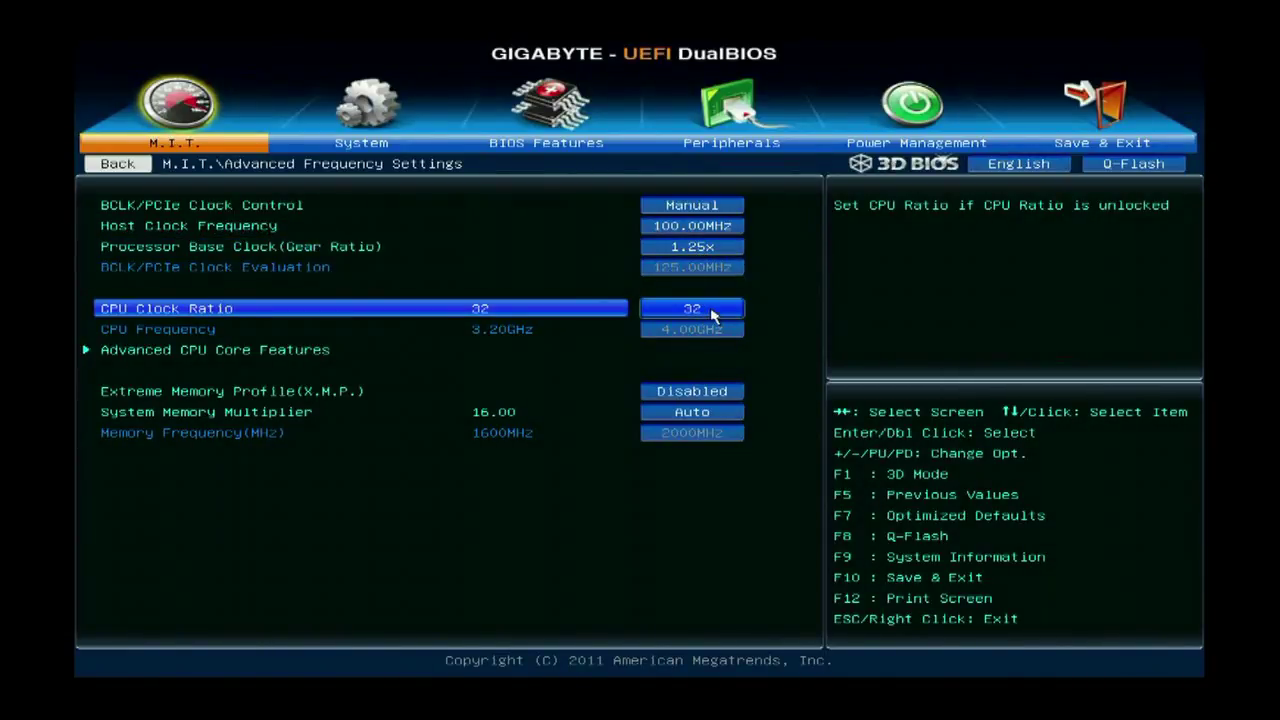
key("plus")
key("plus")
key("plus")
Enable XMP Profile1 and set the memory multiplier to 16.00 for 2000MHz.
left_click(714, 399)
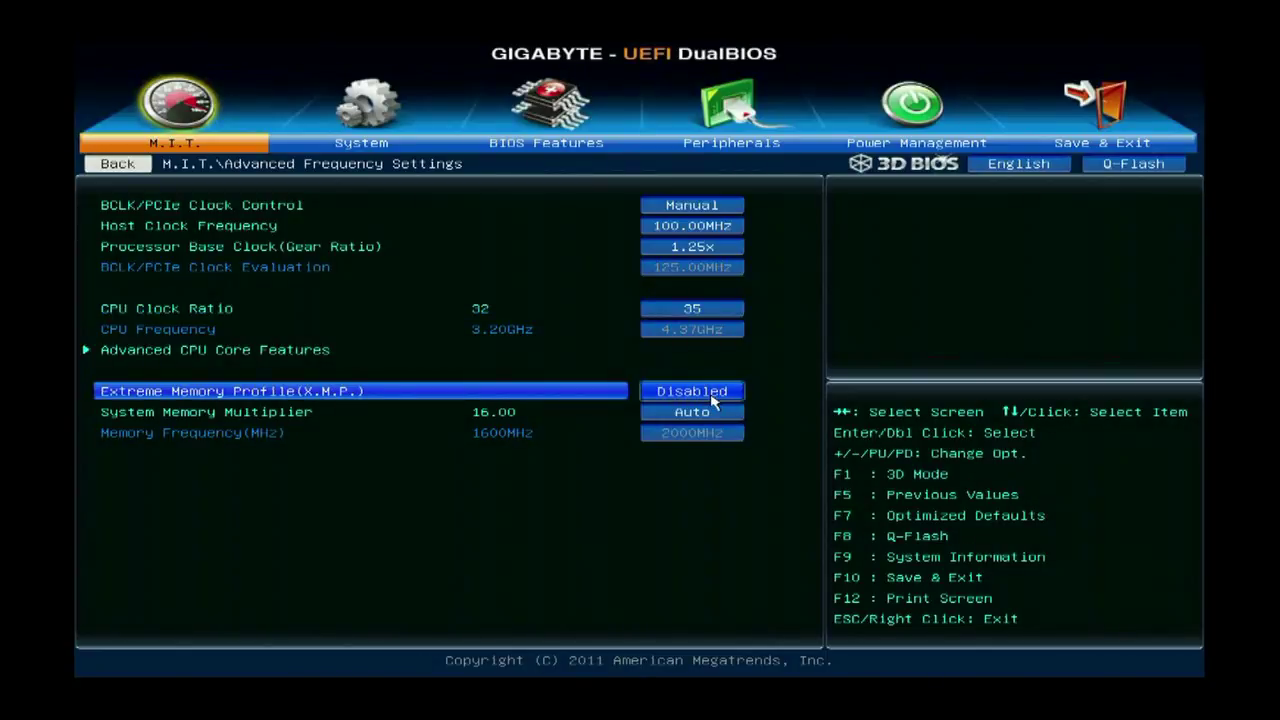
key("plus")
left_click(704, 420)
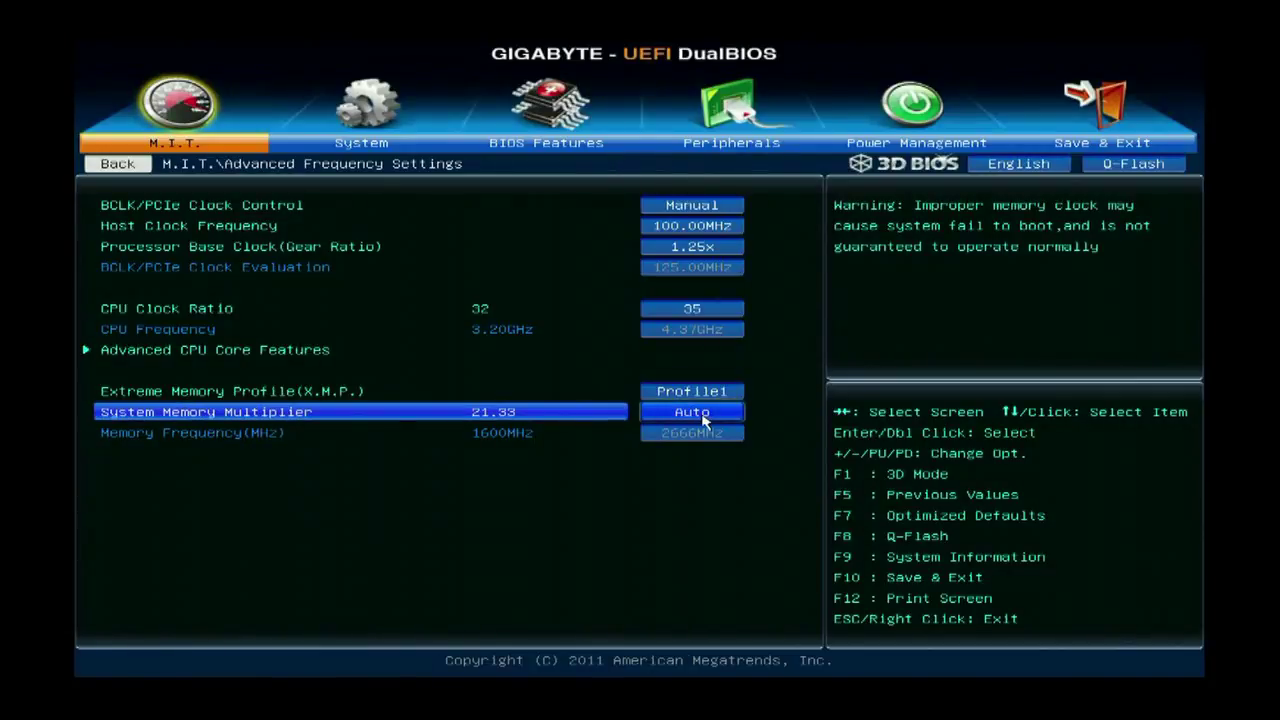
key("plus")
key("plus")
key("plus")
key("plus")
key("plus")
key("minus")
left_click(280, 352)
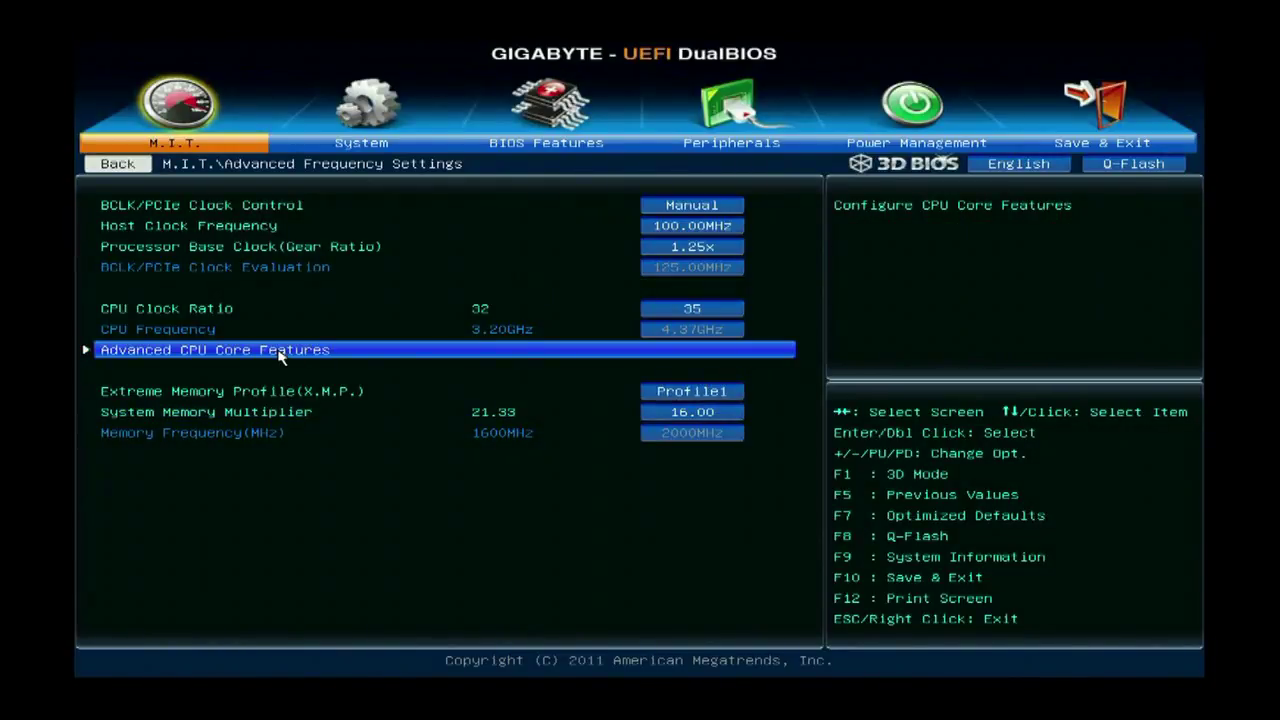
Set CPU Thermal Monitor from Auto to Disabled in Advanced CPU Core Features, then return to M.I.T.
double_click(280, 352)
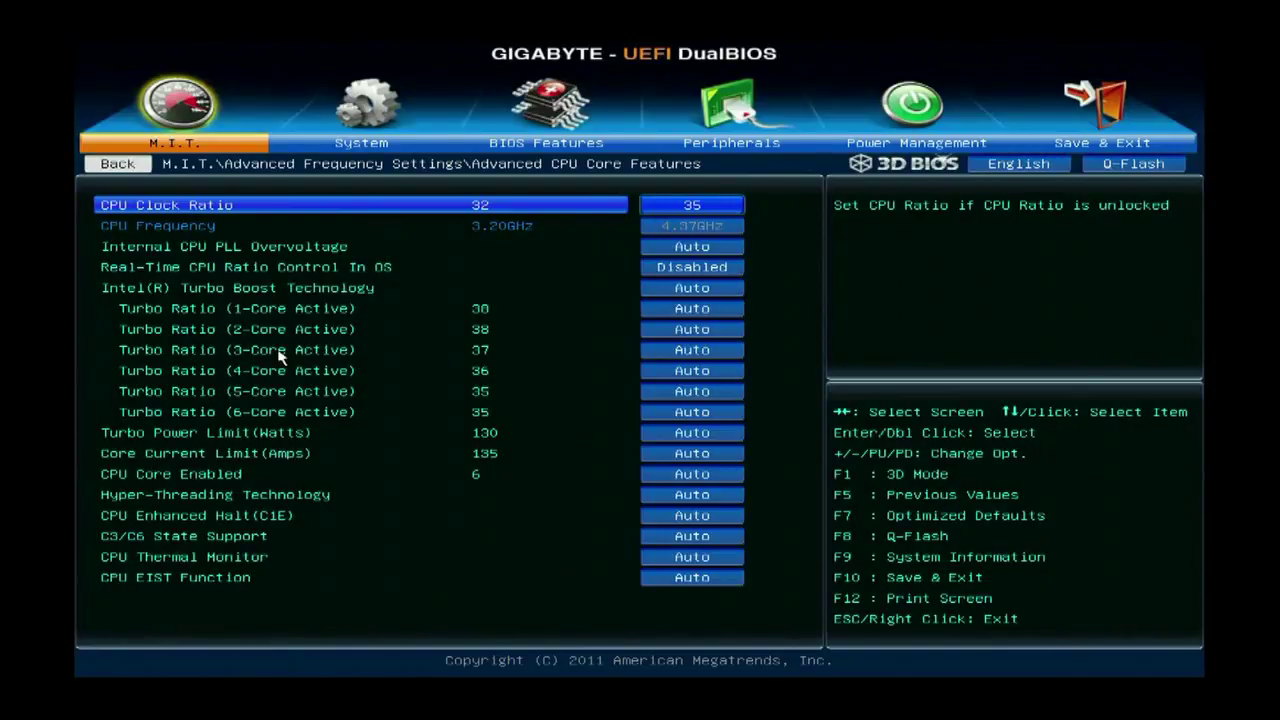
left_click(712, 562)
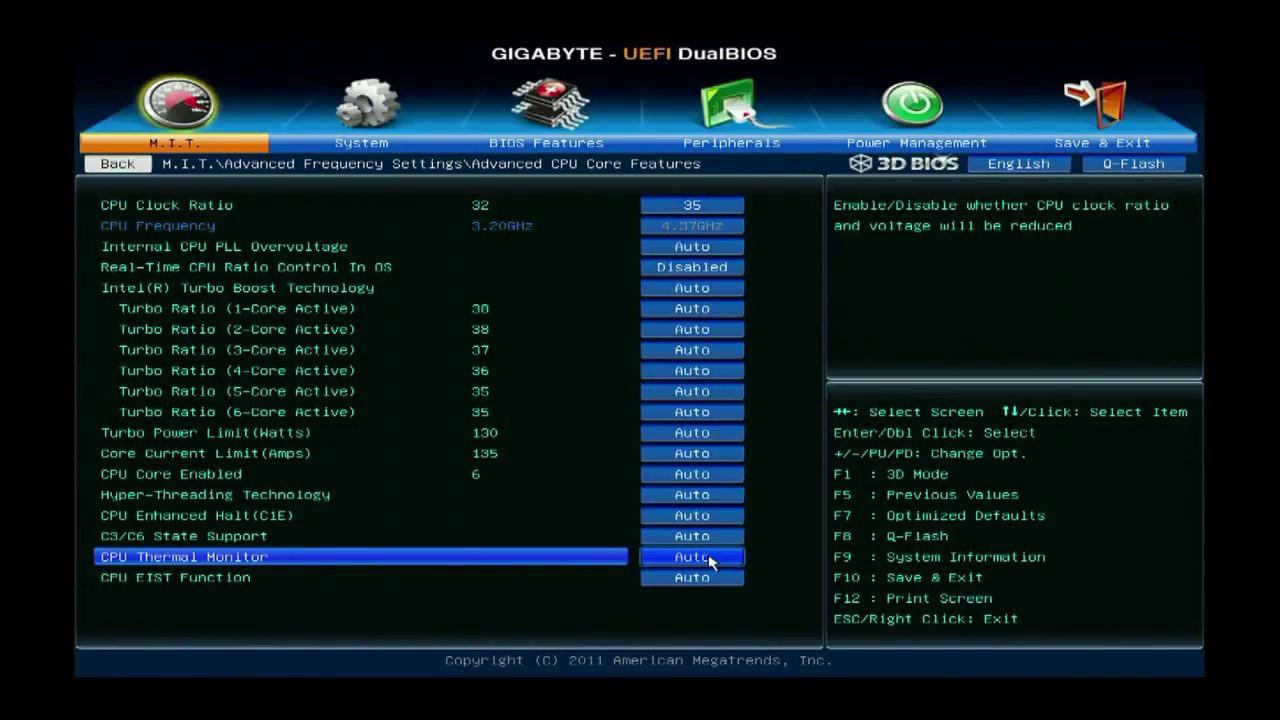
left_click(710, 562)
left_click(119, 167)
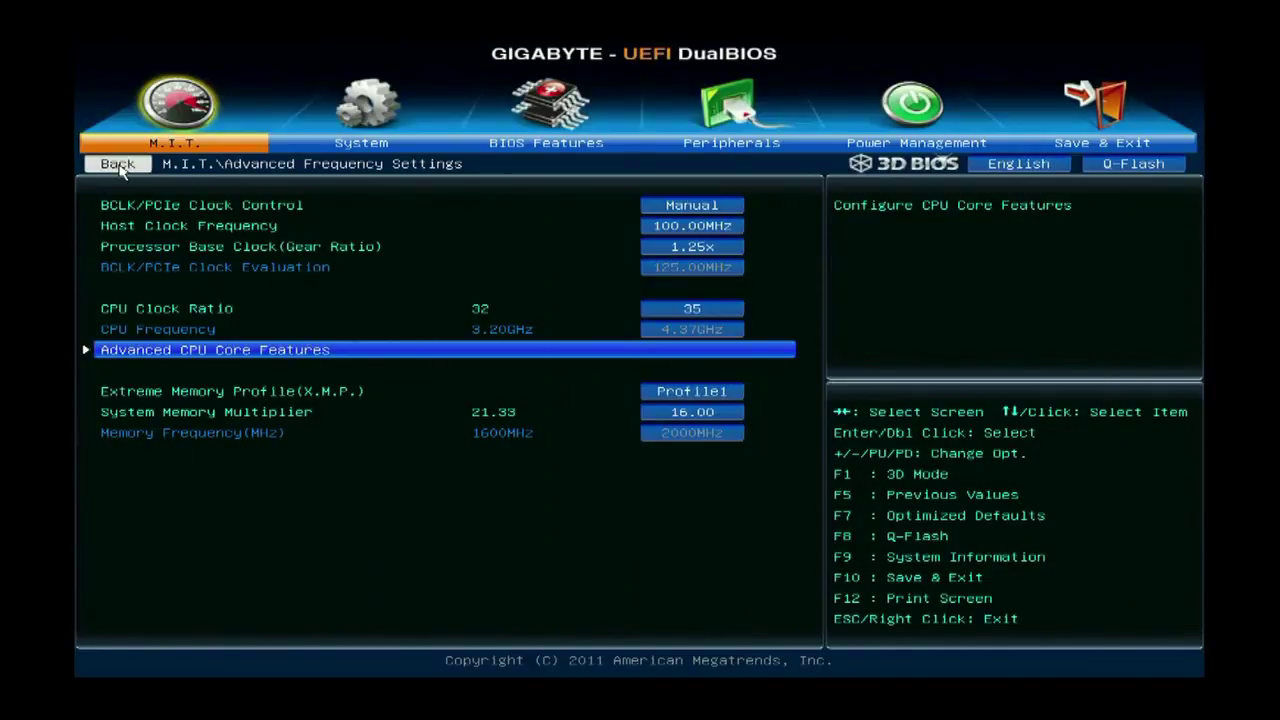
left_click(120, 168)
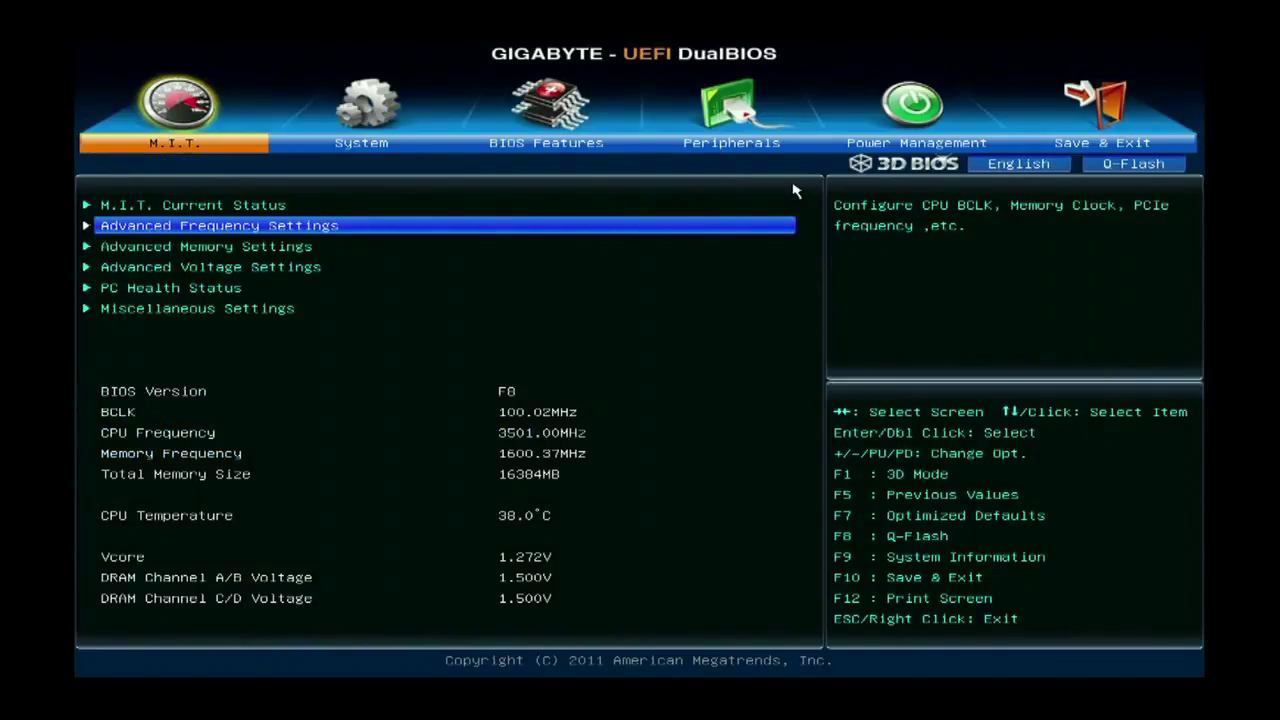
Choose Save & Exit Setup to store the overclock and reset into Windows.
left_click(1107, 150)
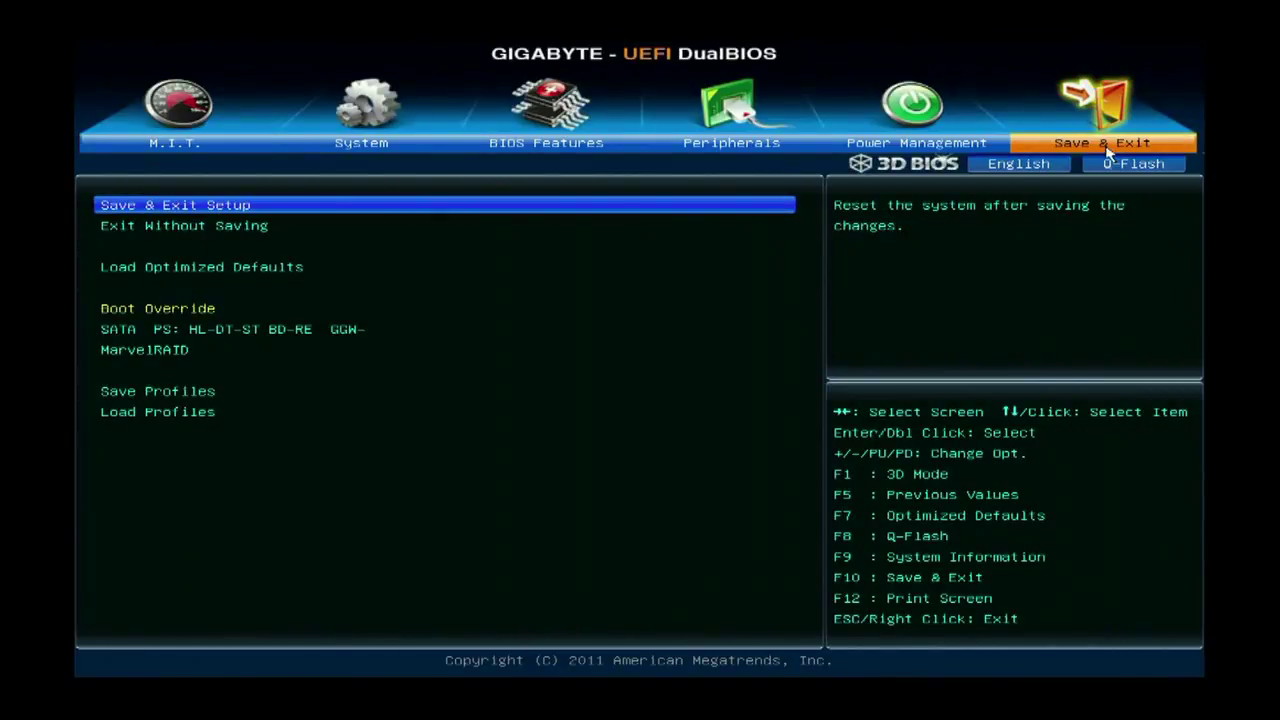
key("Return")
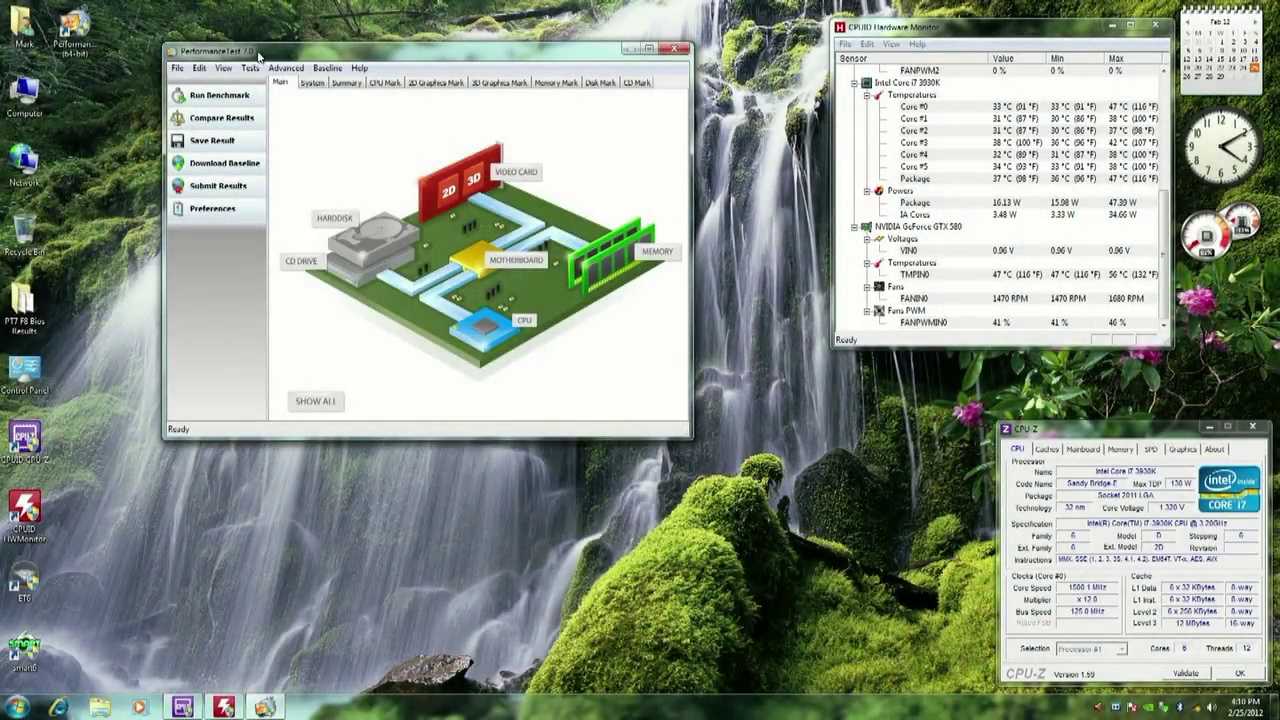
Start the full PerformanceTest 7 benchmark suite with Run All Tests.
left_click(250, 68)
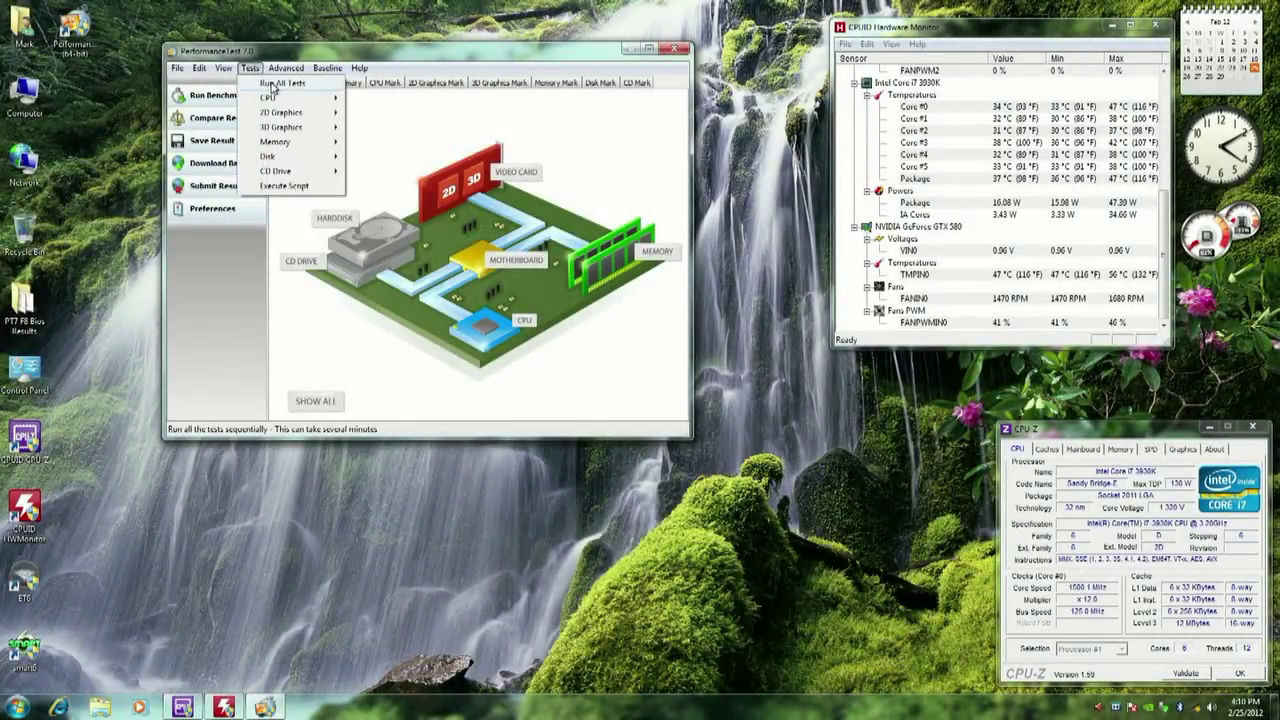
left_click(272, 86)
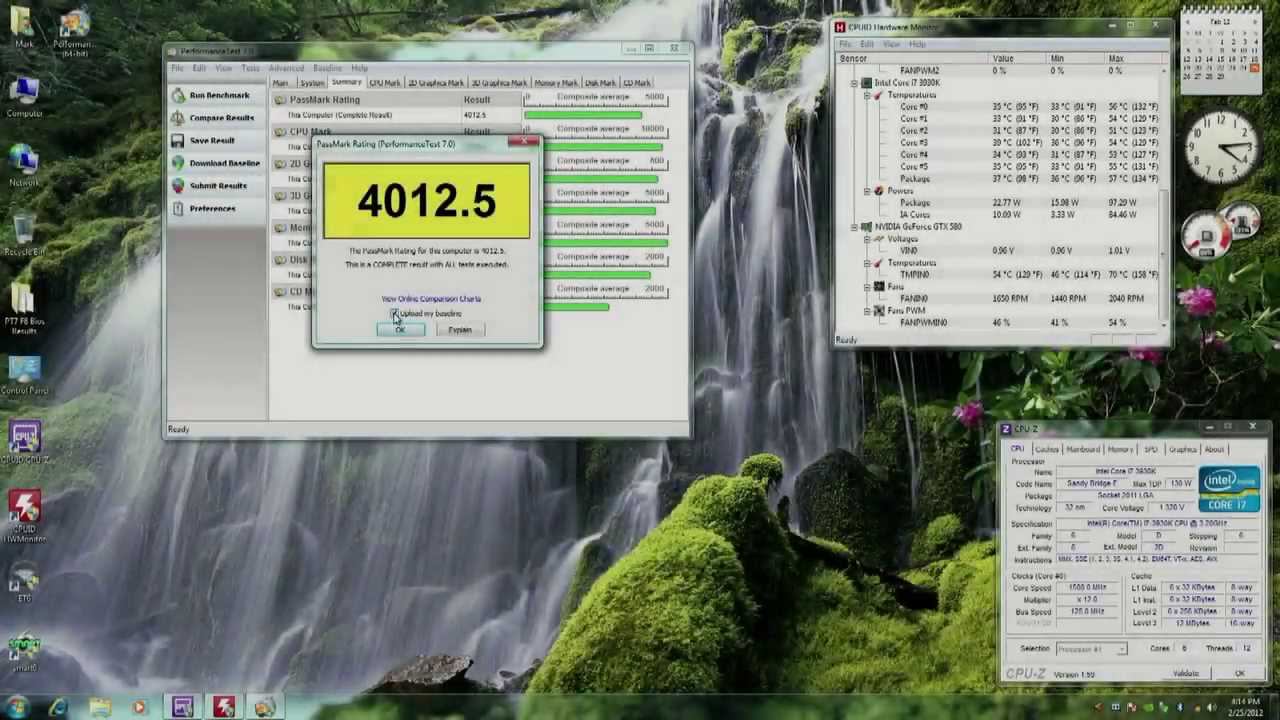
Skip uploading the result and add the X79MarvelRAIDF8OC437 baseline to the comparison.
left_click(394, 314)
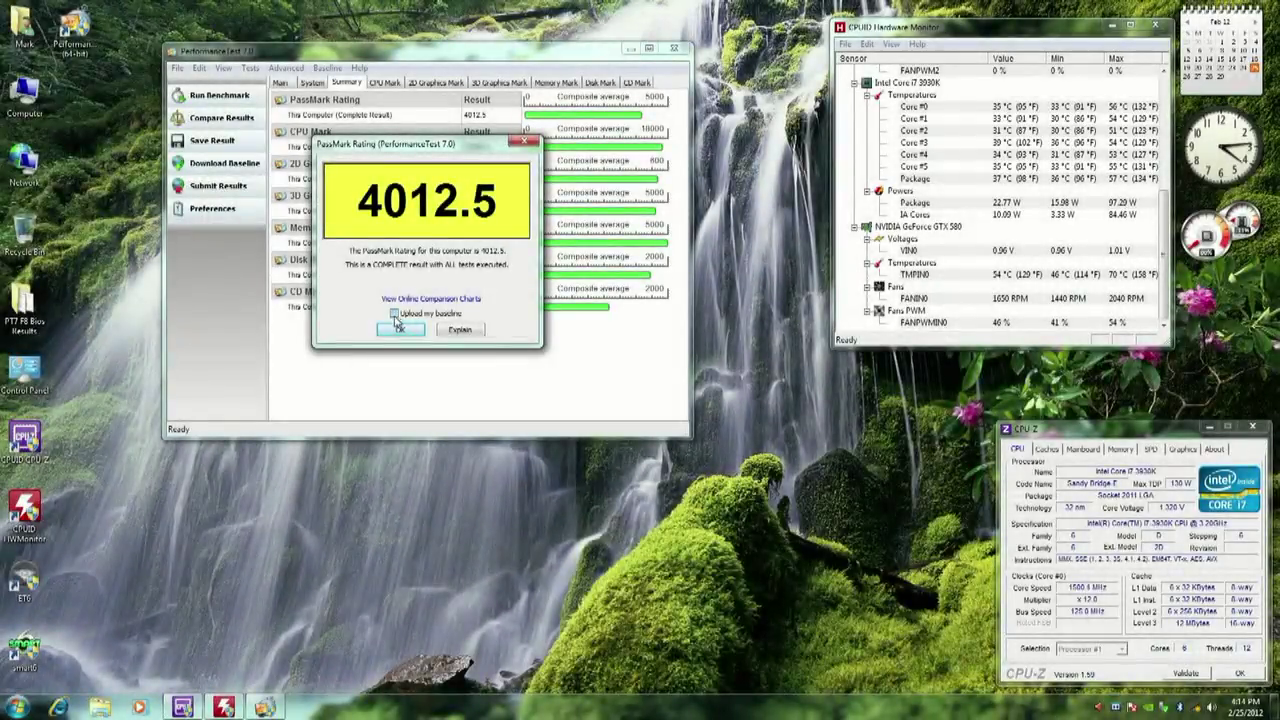
left_click(400, 331)
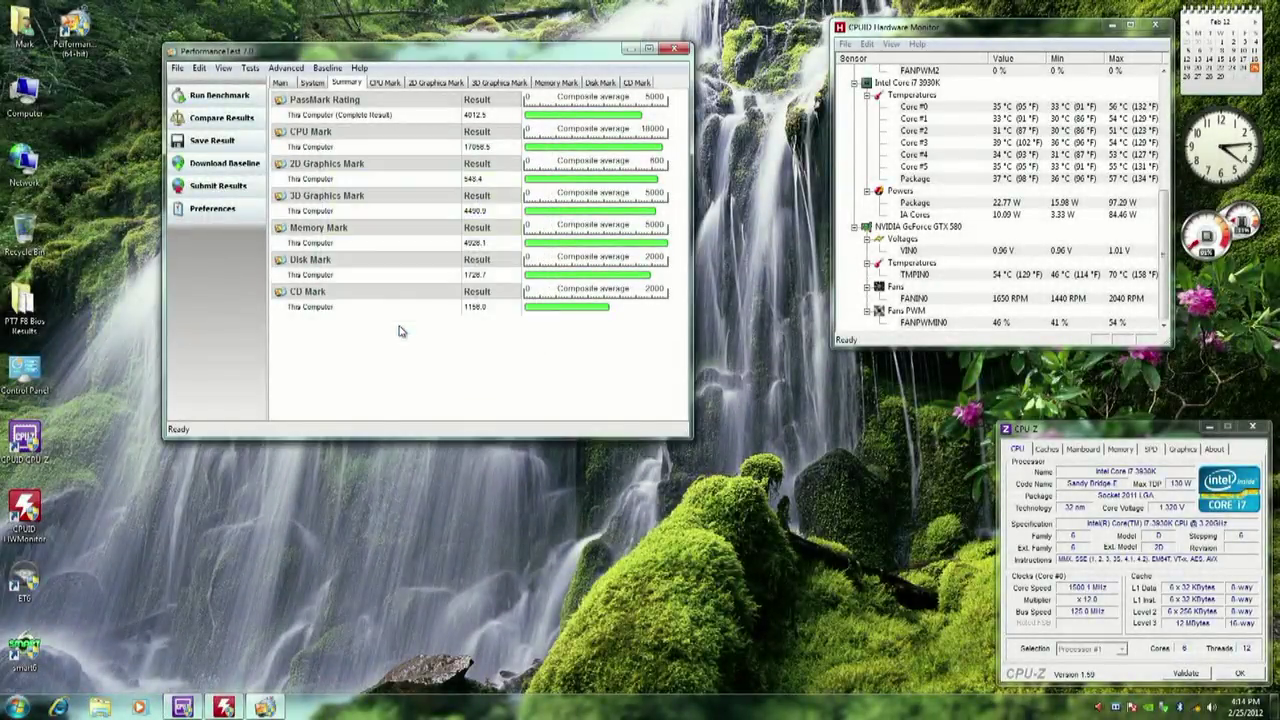
left_click(324, 68)
left_click(337, 81)
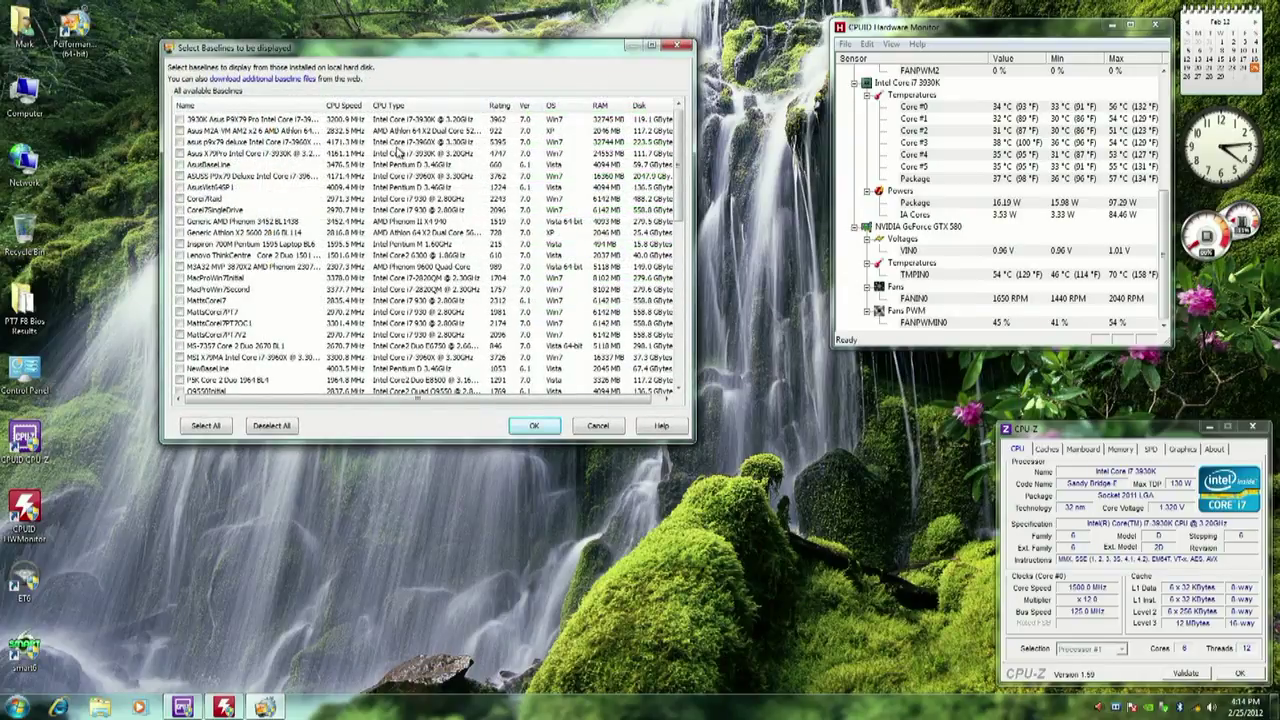
left_click_drag(677, 200, 683, 345)
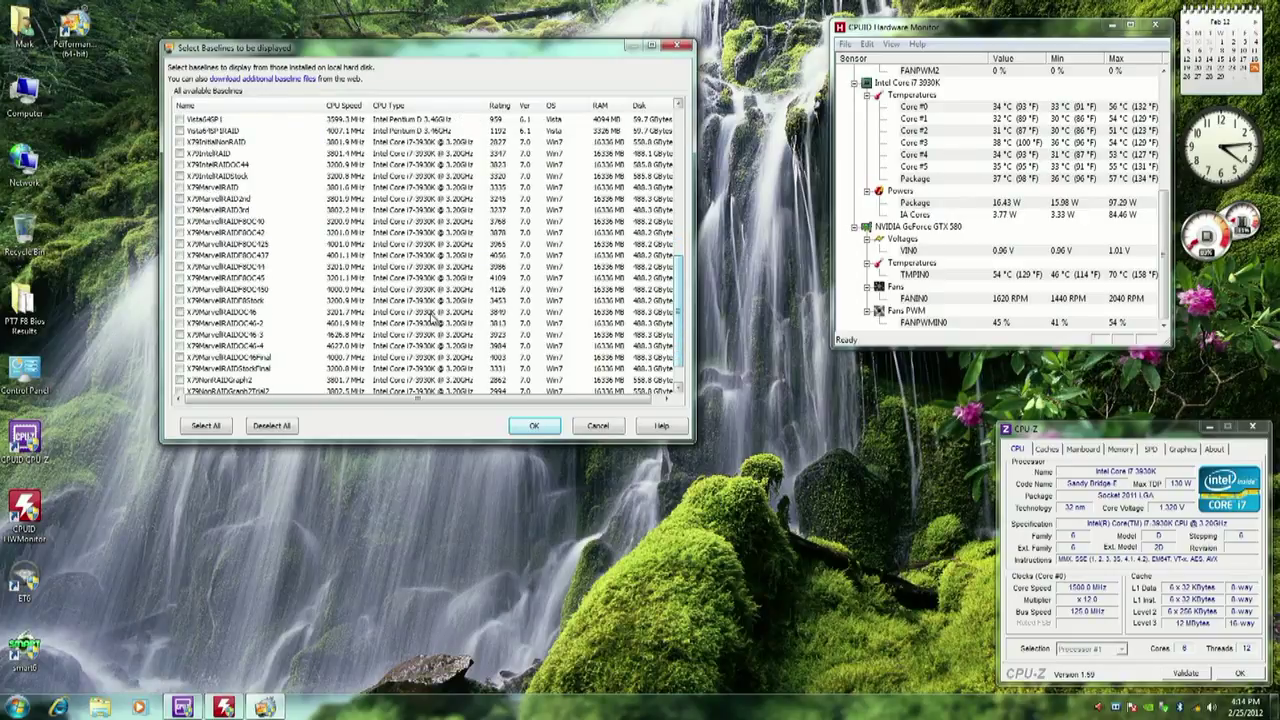
left_click(183, 258)
left_click(536, 426)
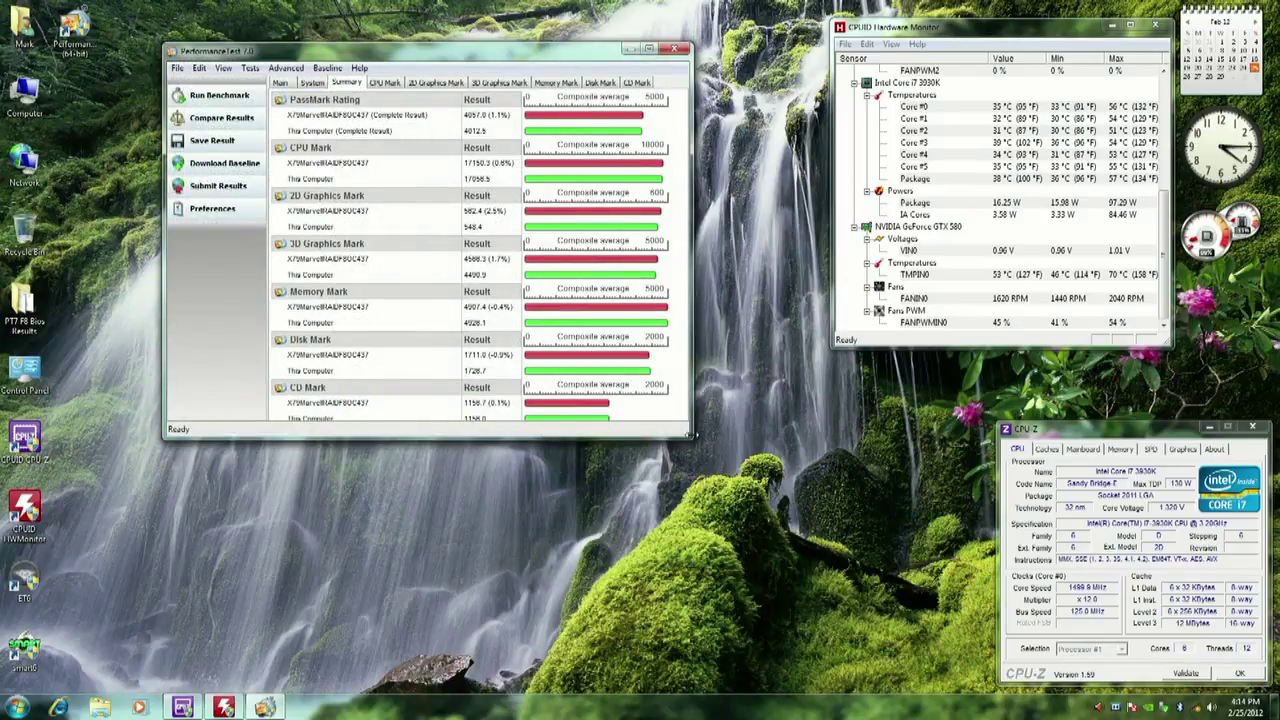
Enlarge the window and review the CPU, 2D, 3D, Memory, Disk and CD Mark comparisons, ending on Summary.
left_click_drag(690, 437, 700, 580)
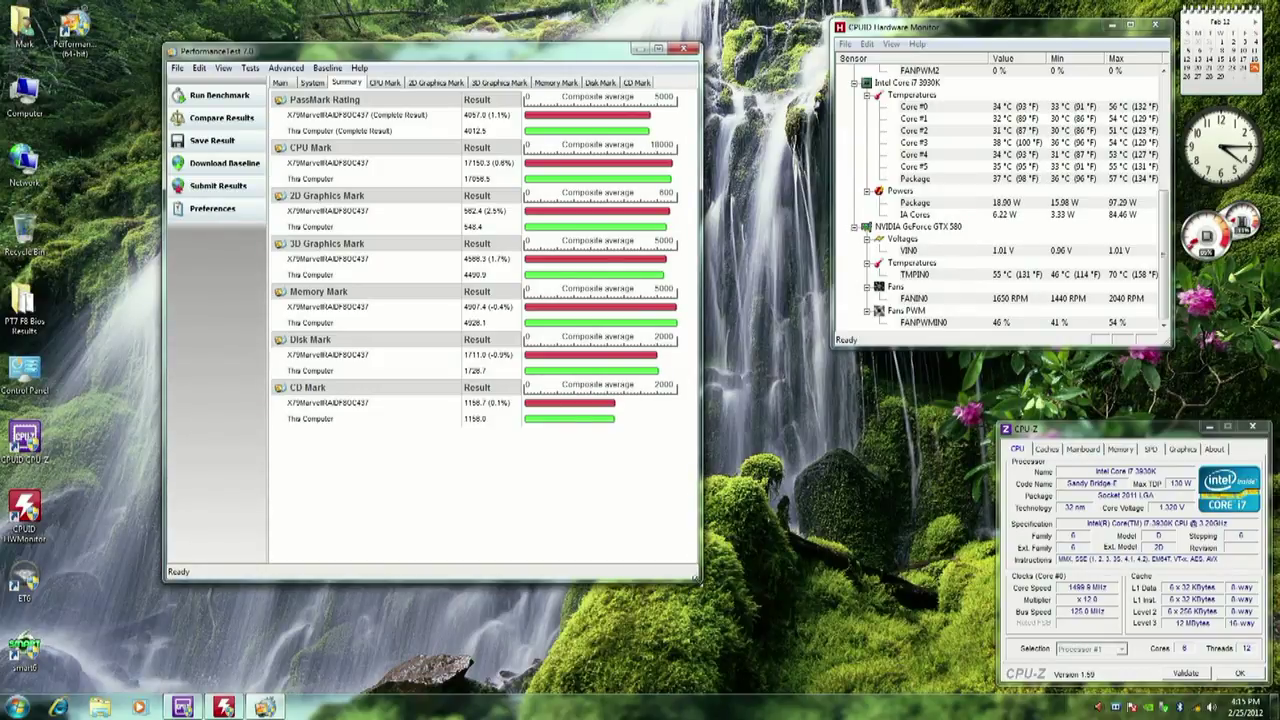
left_click(386, 84)
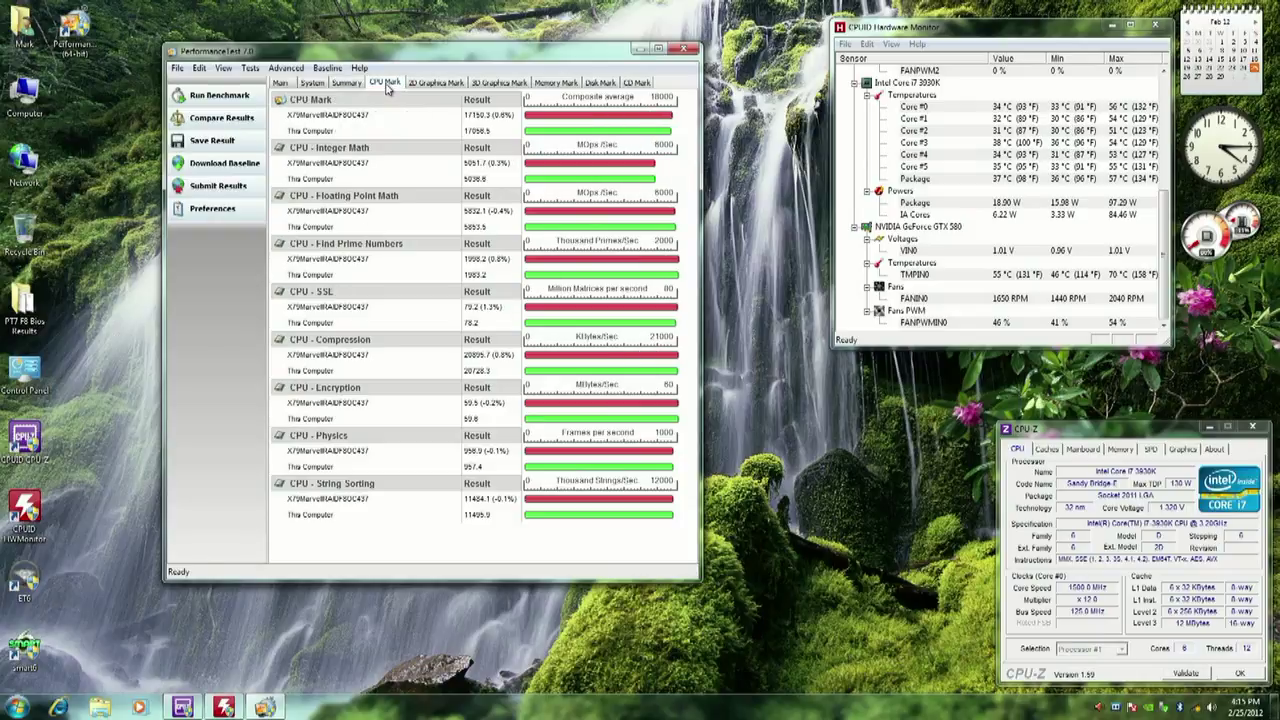
left_click(421, 85)
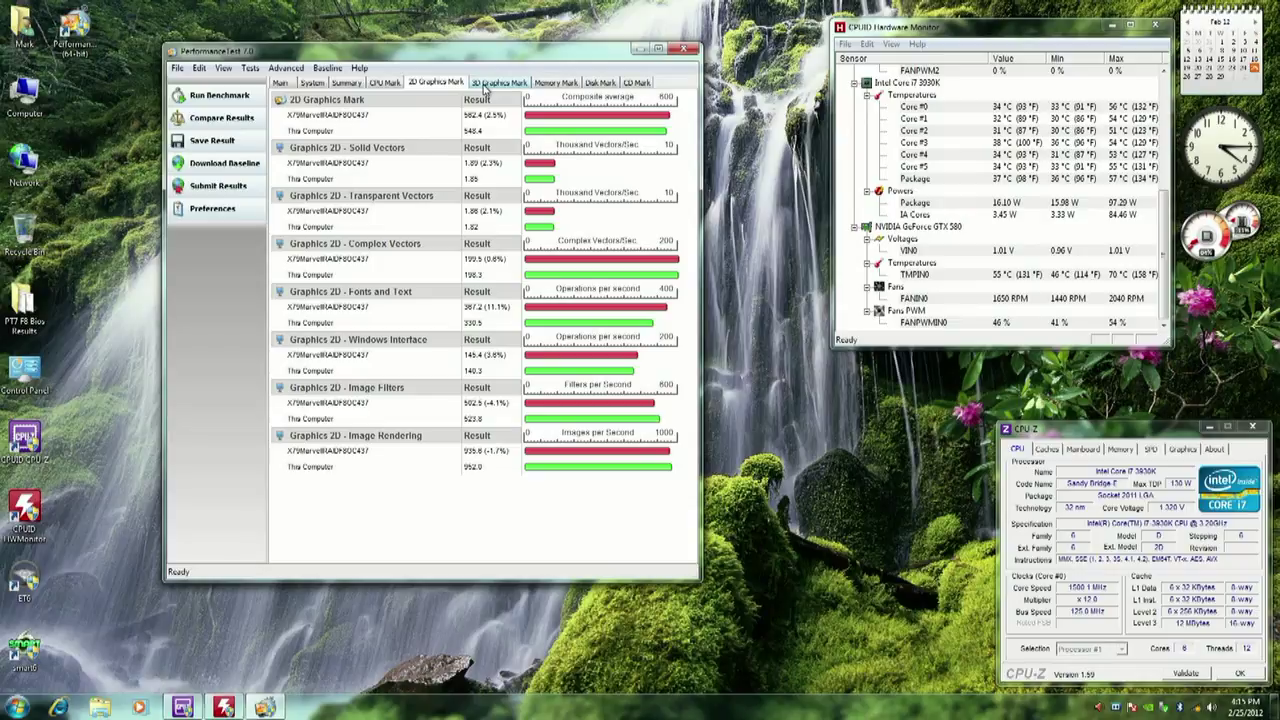
left_click(488, 84)
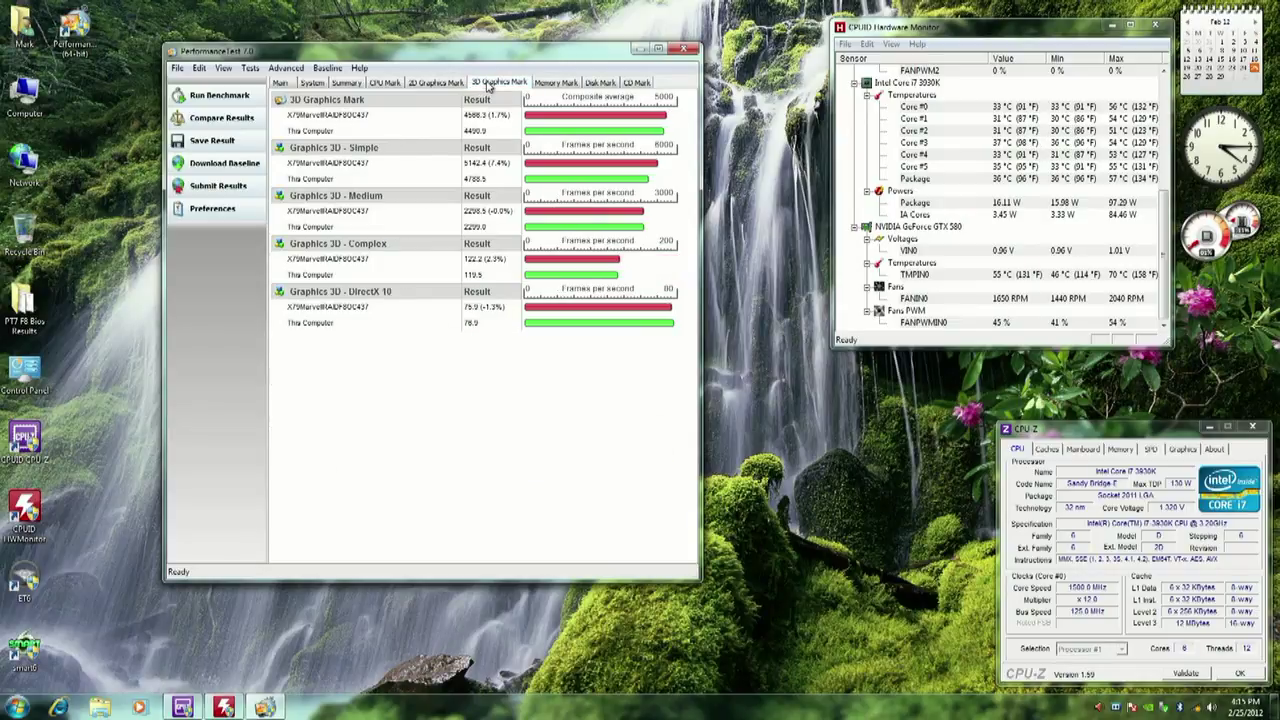
left_click(556, 83)
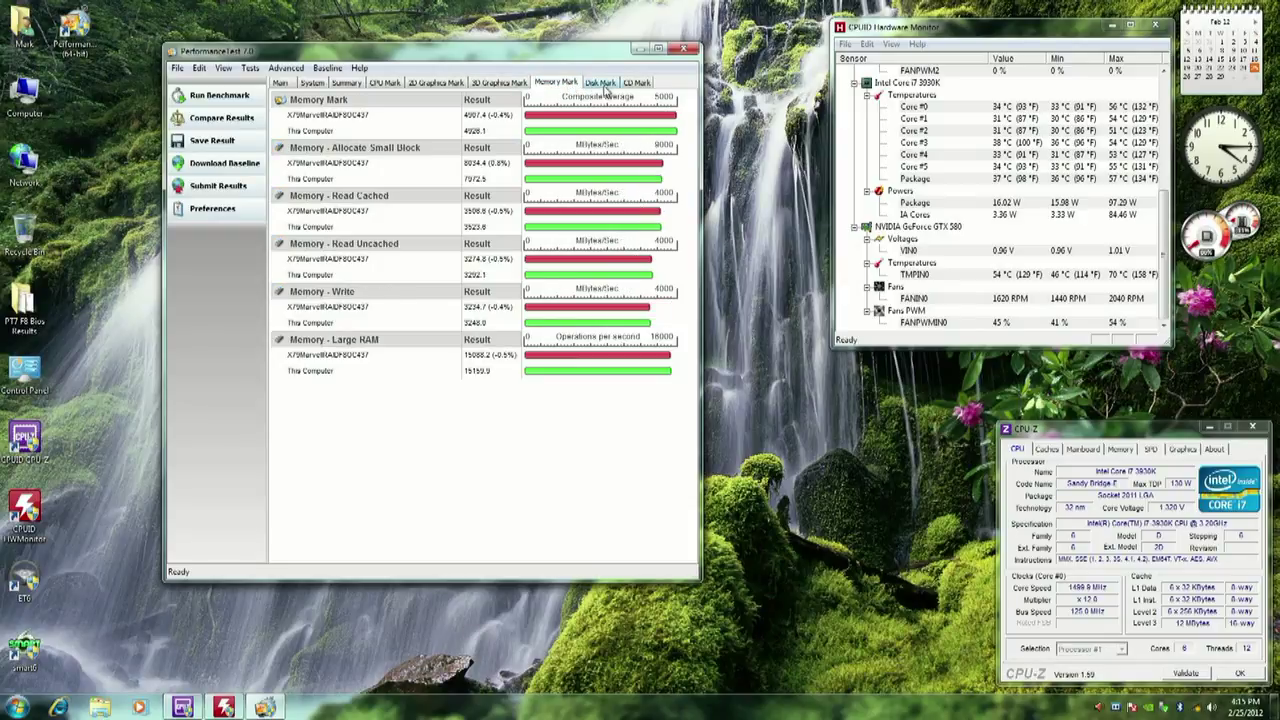
left_click(603, 84)
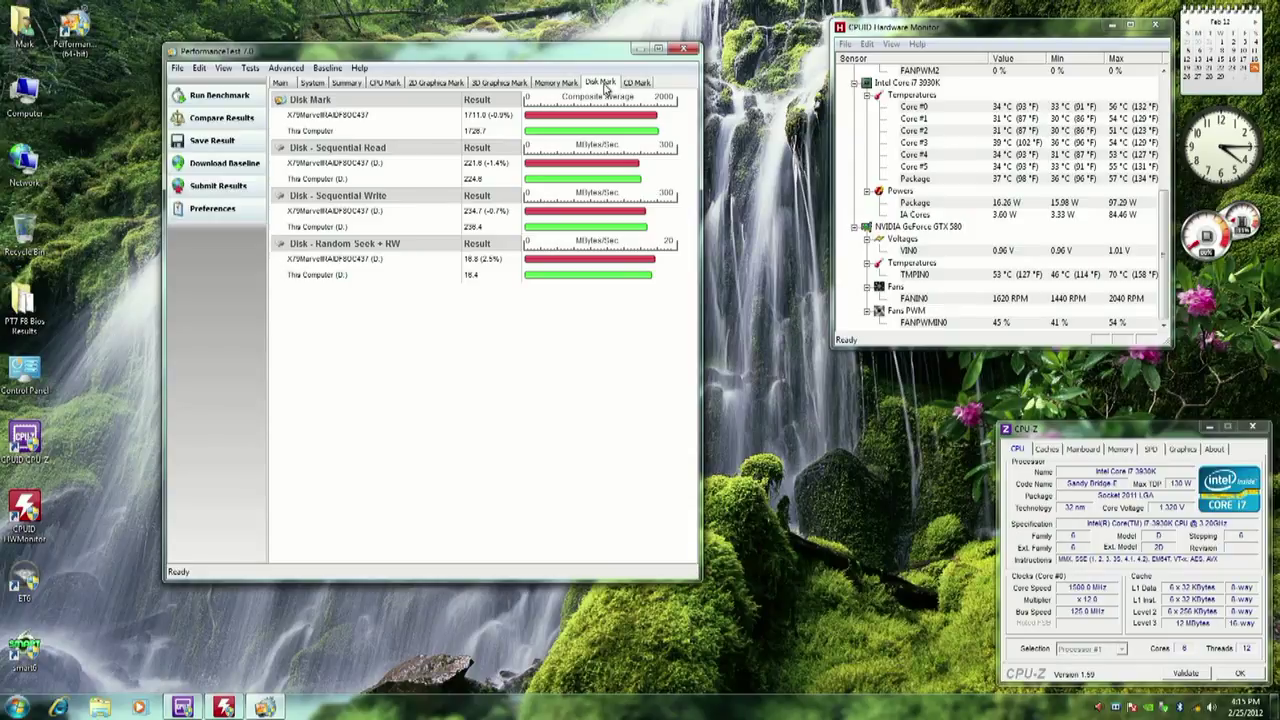
left_click(636, 84)
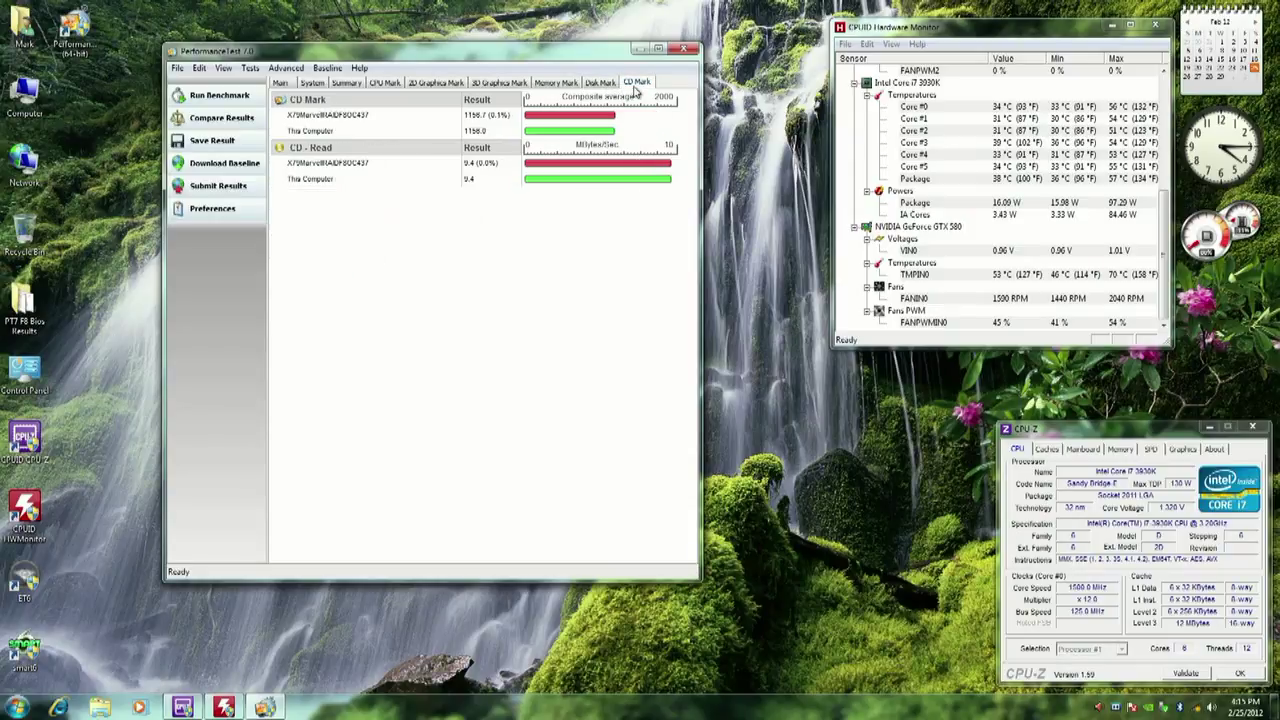
left_click(348, 83)
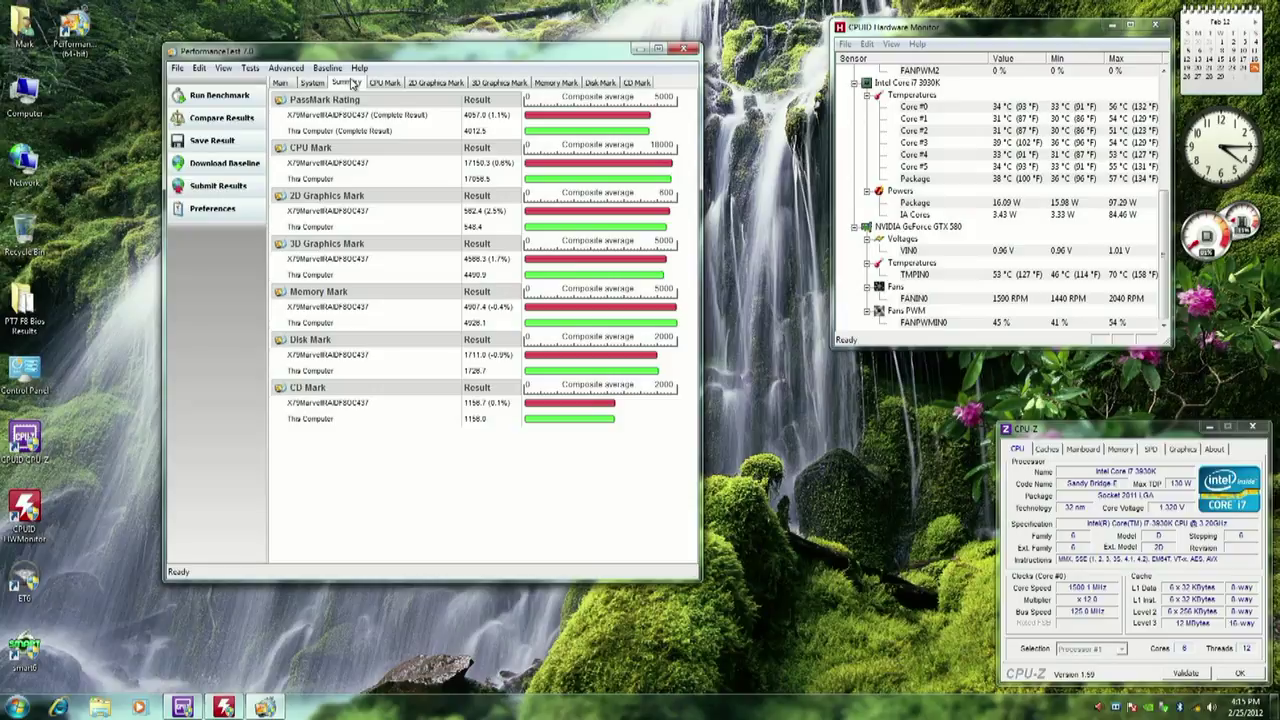